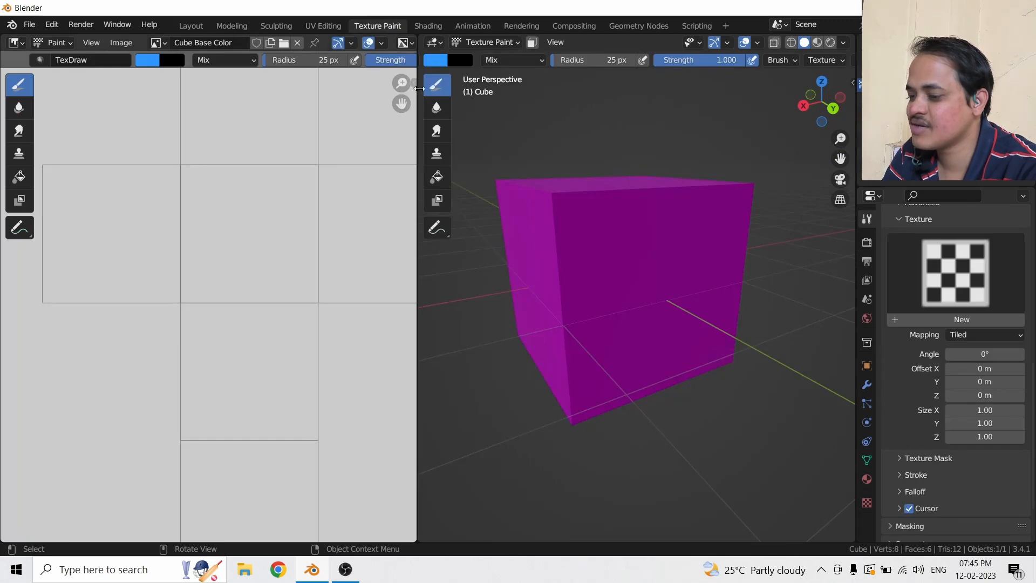
# Step: Add a Base Color texture slot named Cube Base Color at 1024 x 1024 px to the cube
pyautogui.scroll(2, 928, 293)
pyautogui.scroll(10, 928, 293)
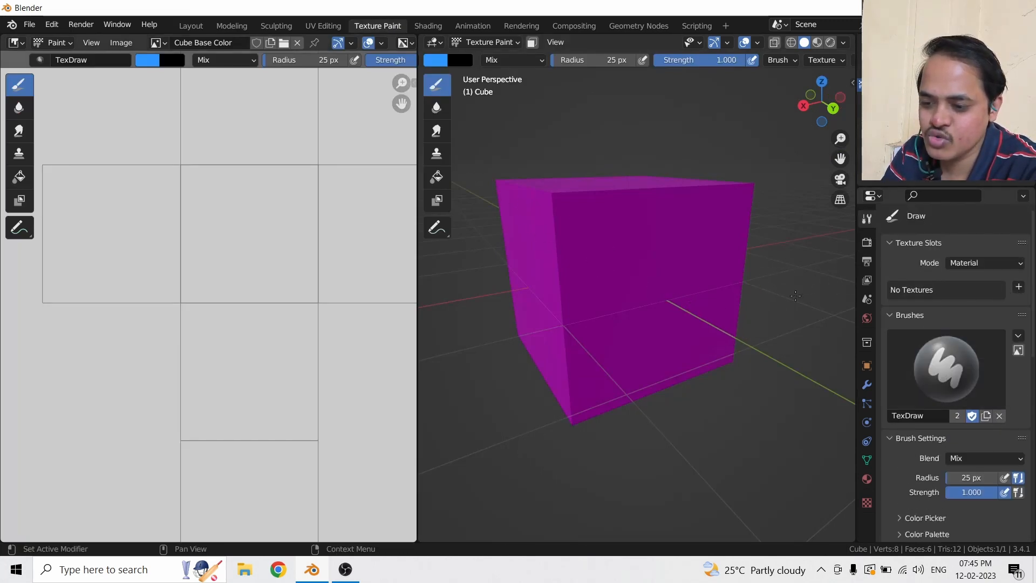
pyautogui.click(629, 302)
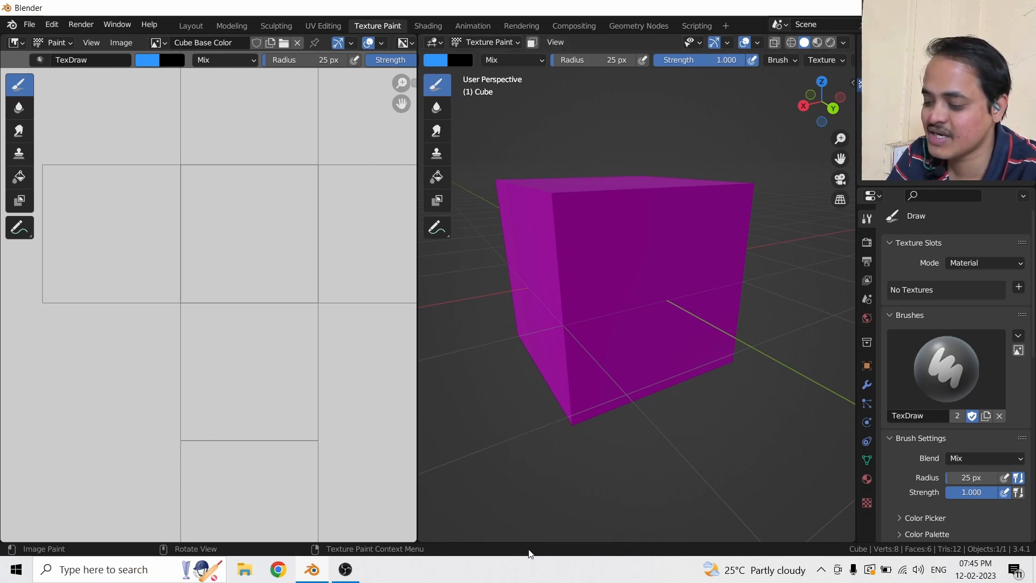
pyautogui.click(611, 316)
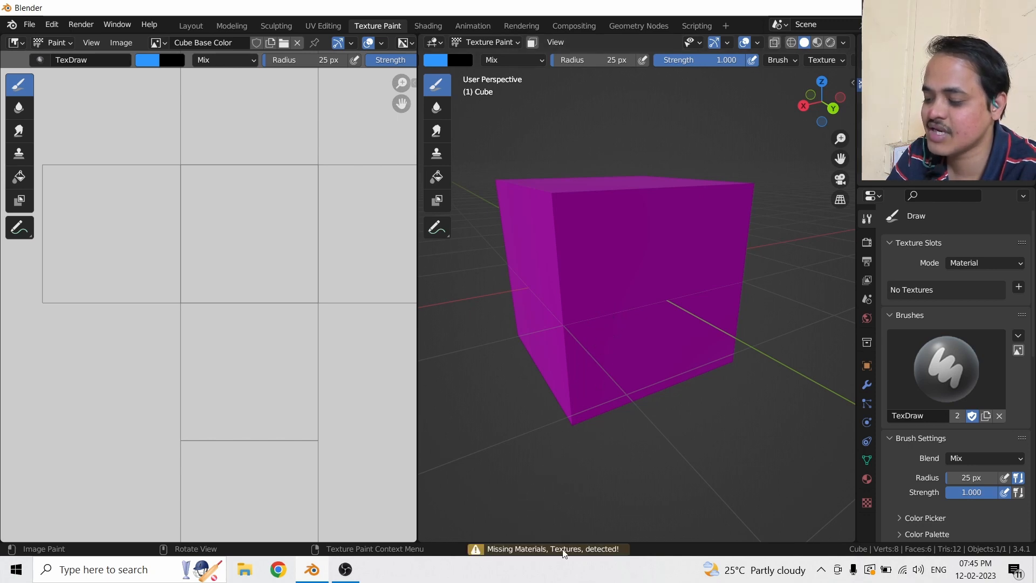
pyautogui.click(1019, 287)
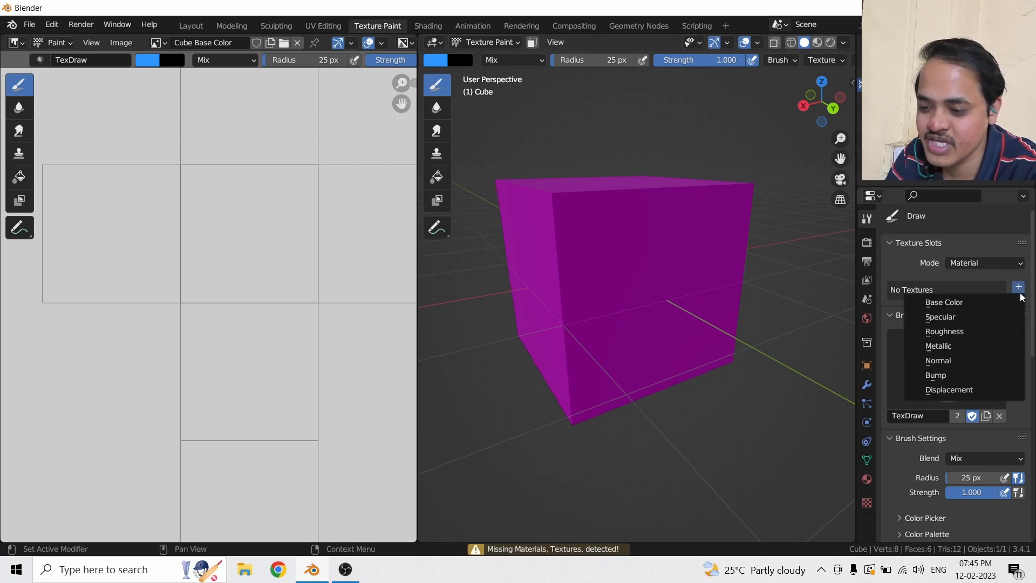
pyautogui.click(992, 304)
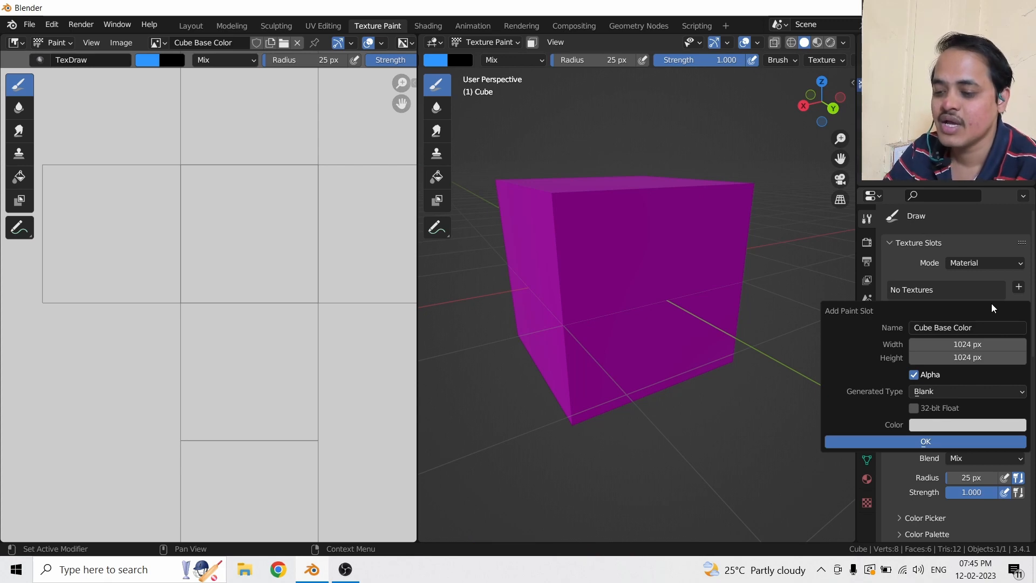
pyautogui.click(920, 441)
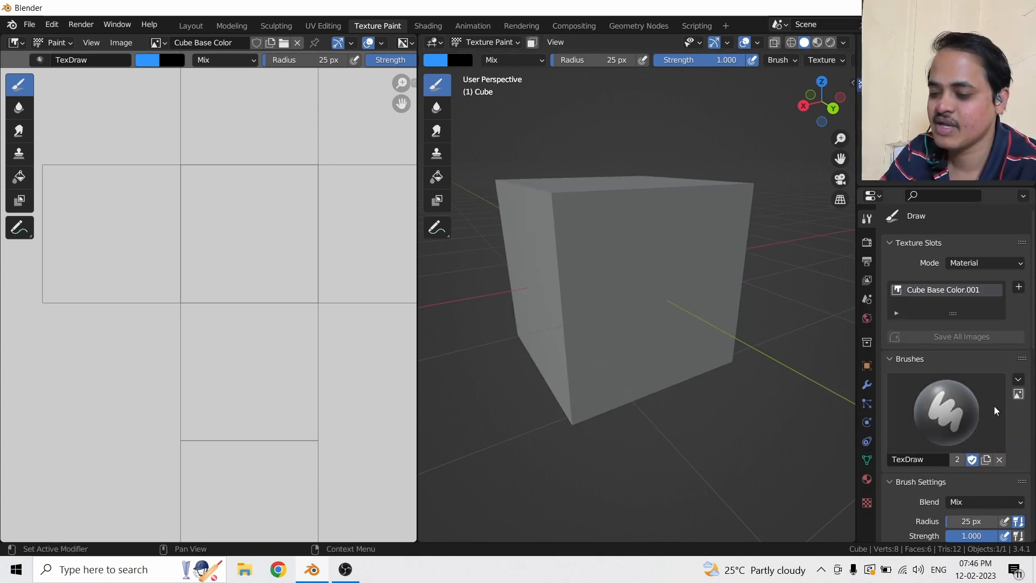
# Step: Create a new texture for the TexDraw brush and rename it Name
pyautogui.scroll(-10, 961, 382)
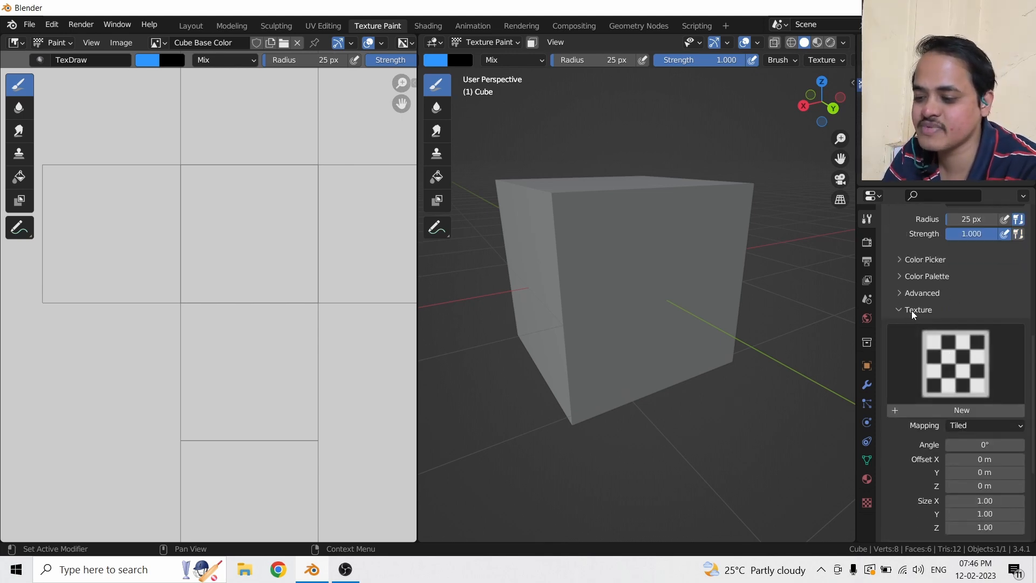
pyautogui.click(944, 358)
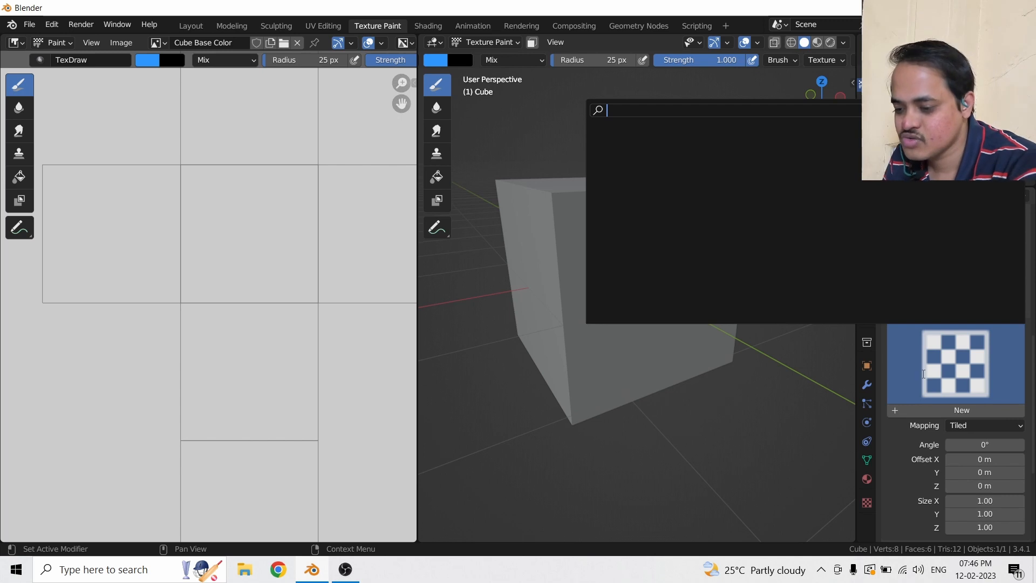
pyautogui.click(911, 411)
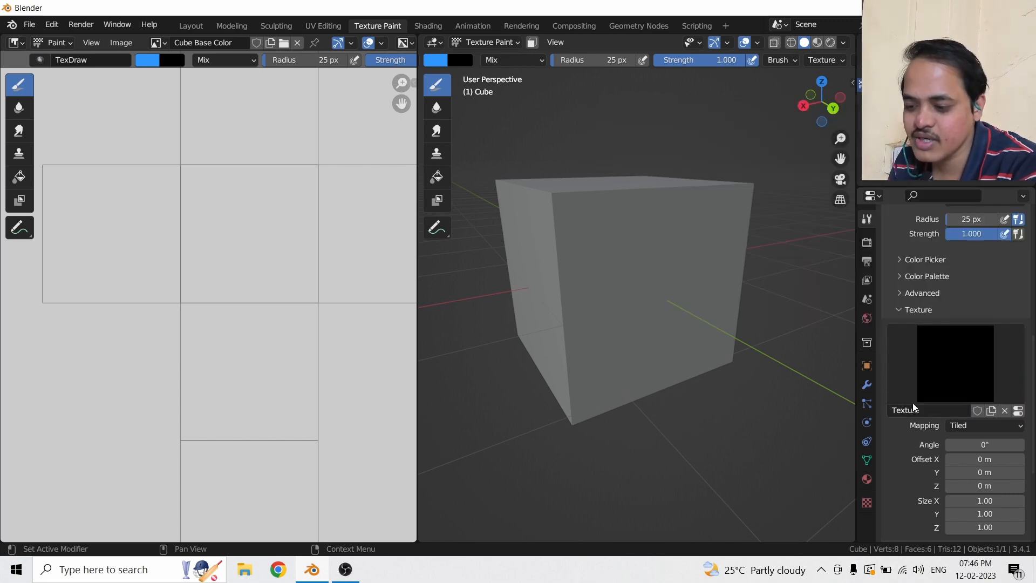
pyautogui.click(928, 380)
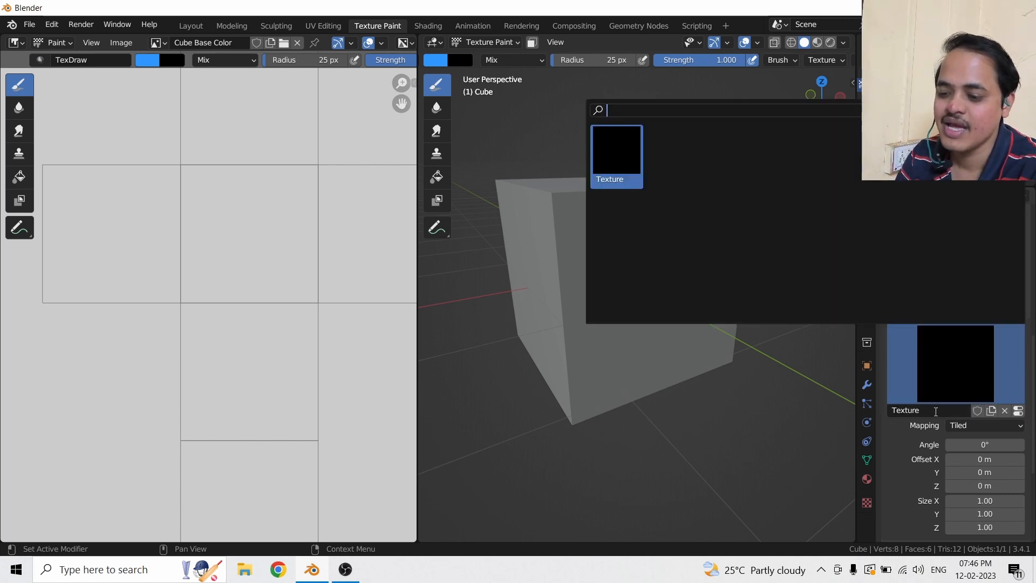
pyautogui.click(952, 413)
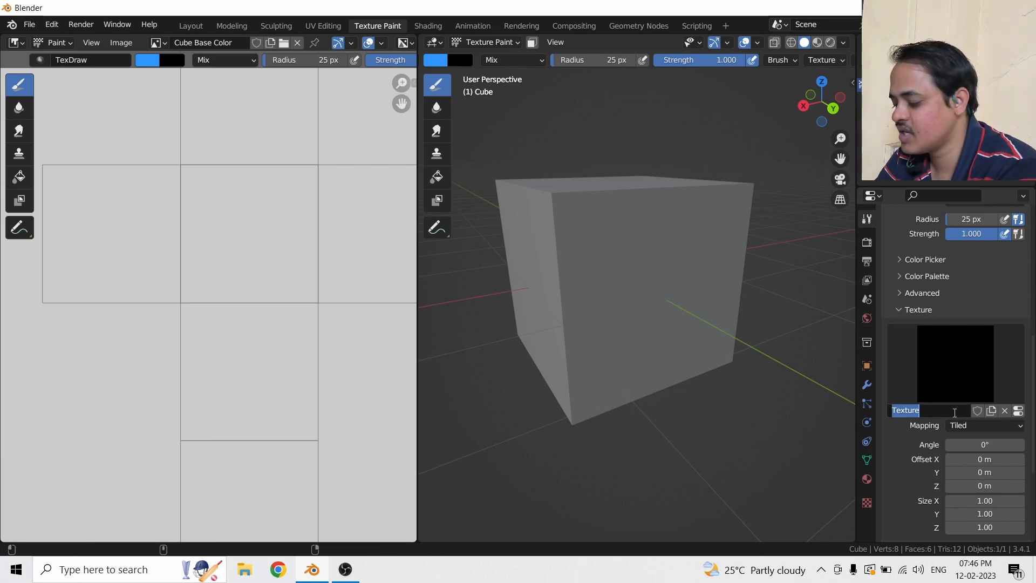
pyautogui.write('Name')
pyautogui.press('Return')
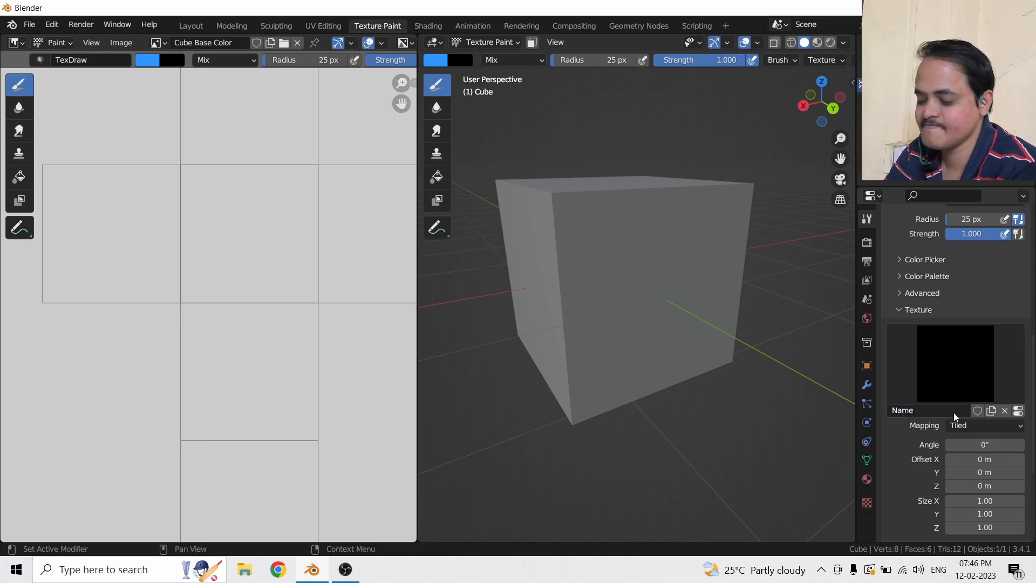
# Step: Create another texture from the brush's current one, and switch the brush back to the Name texture
pyautogui.click(955, 367)
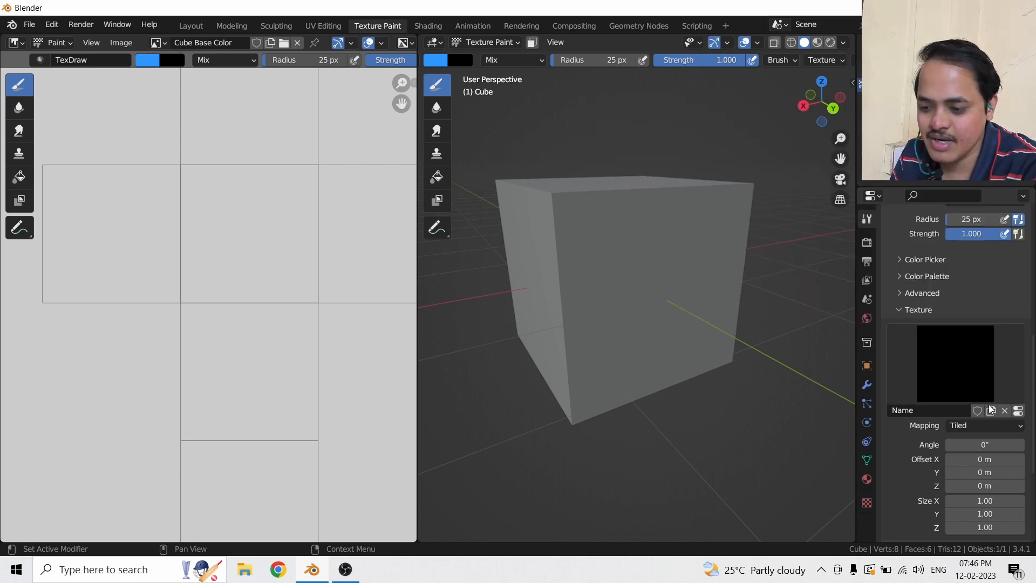
pyautogui.click(992, 413)
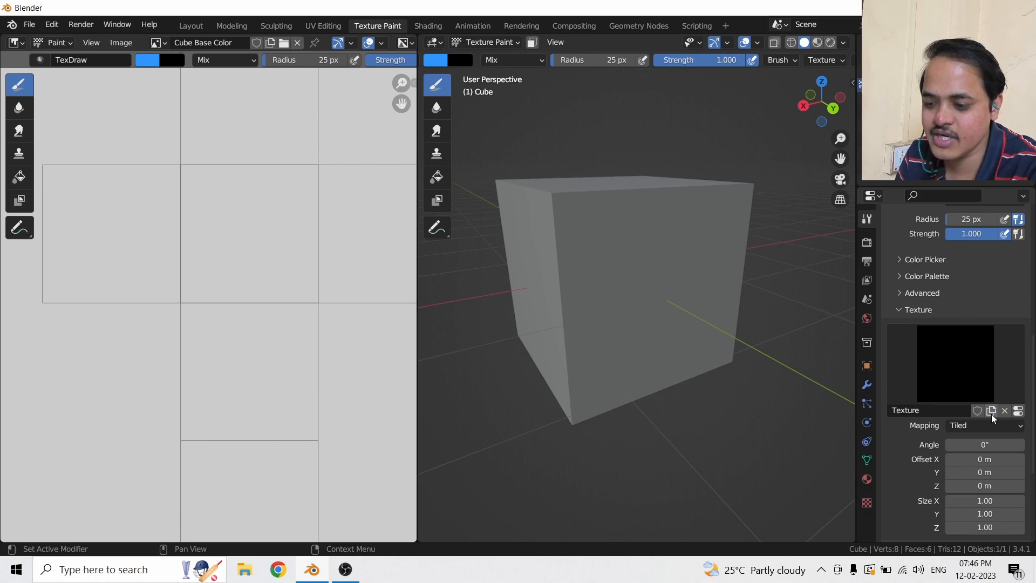
pyautogui.click(966, 374)
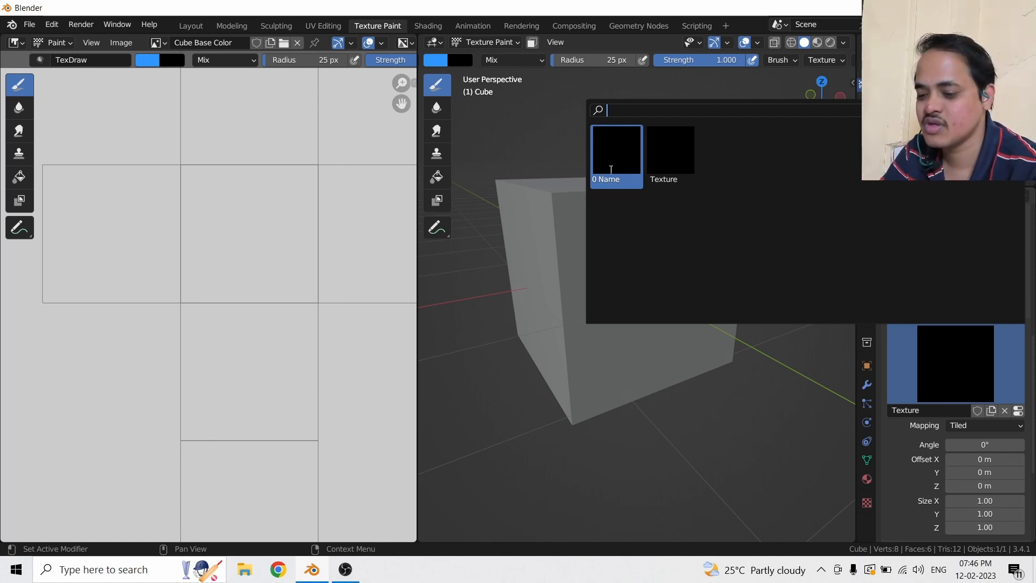
pyautogui.click(625, 172)
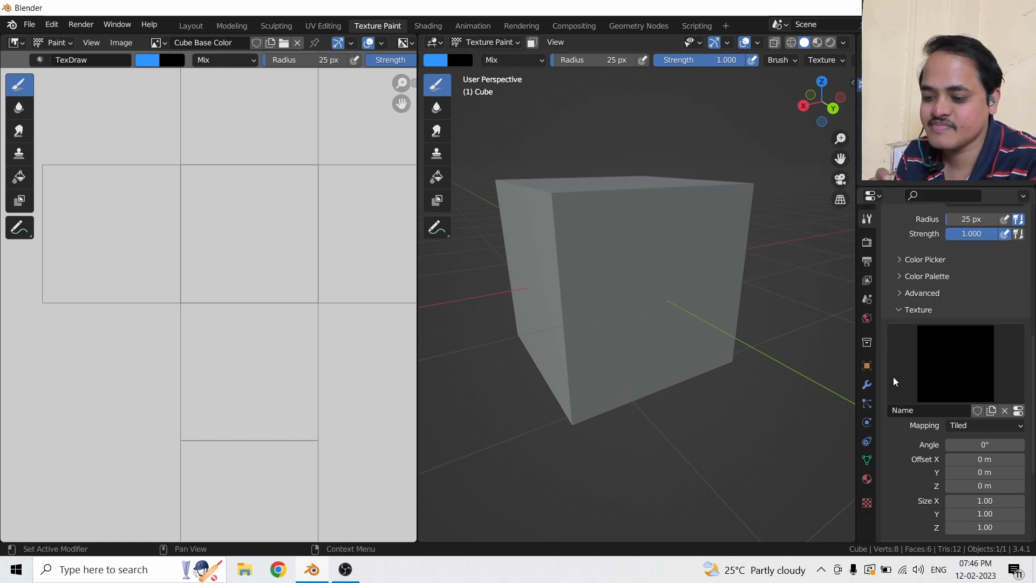
# Step: Give the Name texture a fake user, and unlink and reassign it to the brush
pyautogui.click(978, 411)
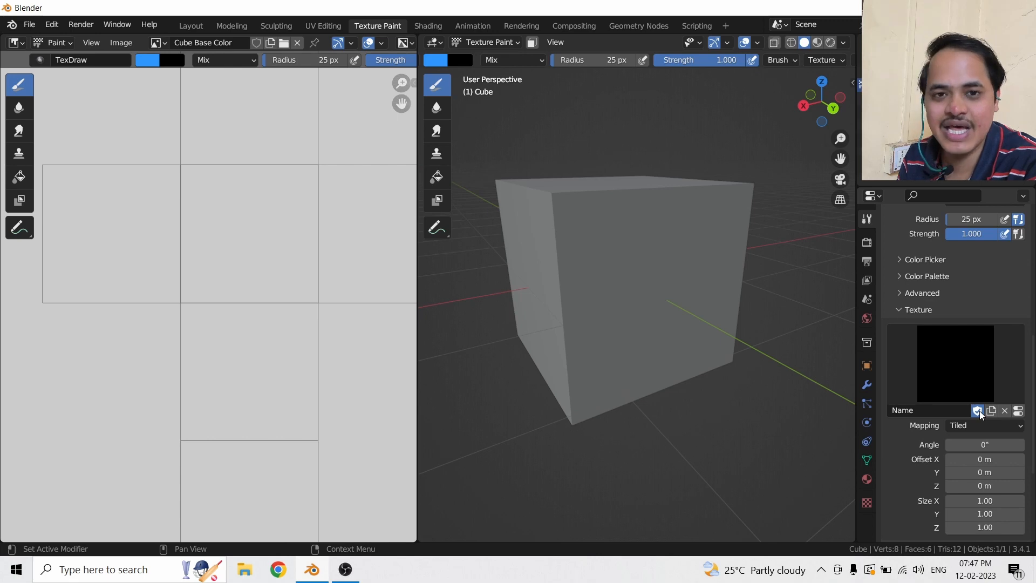
pyautogui.click(954, 366)
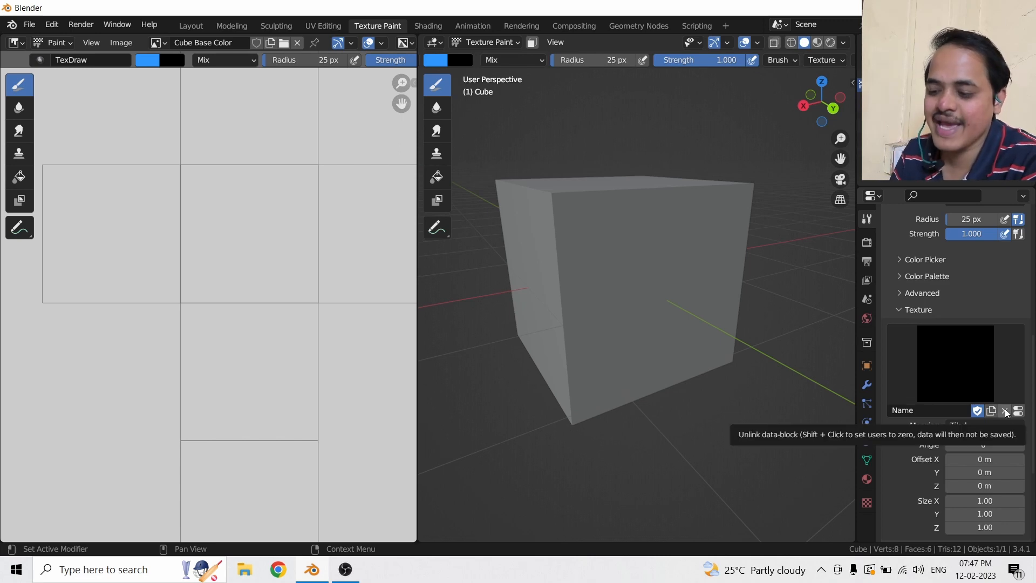
pyautogui.click(1006, 412)
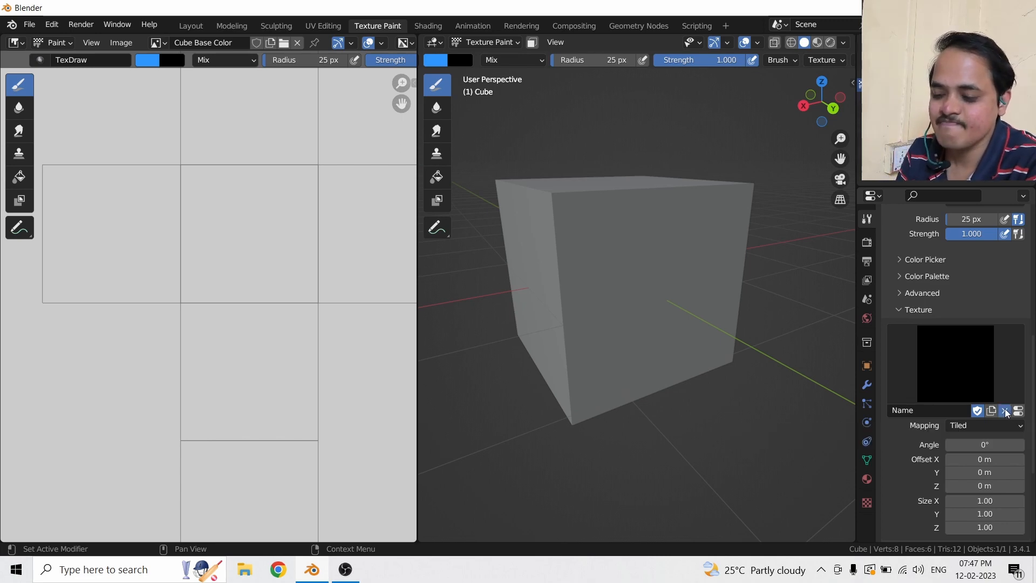
pyautogui.click(993, 378)
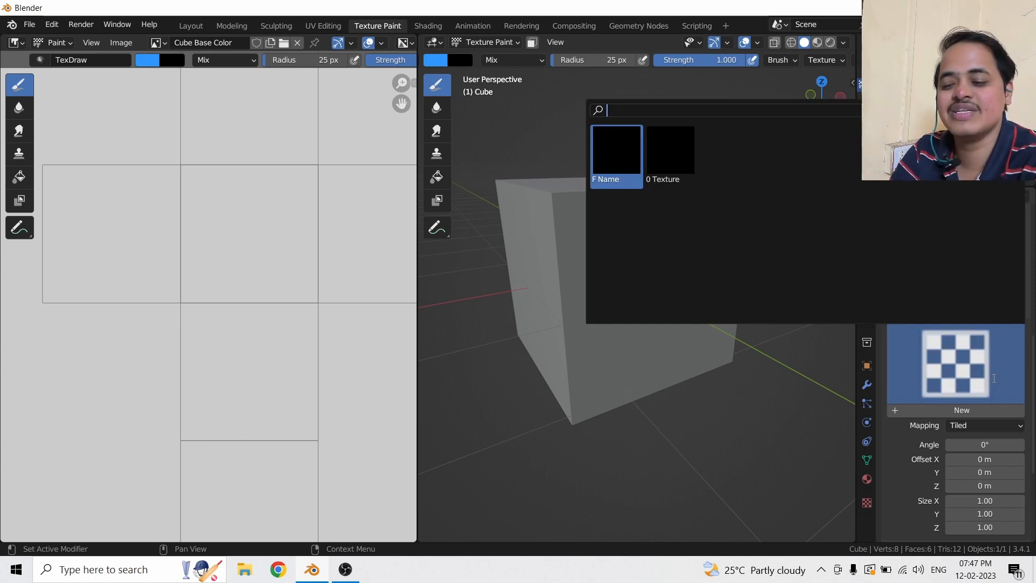
pyautogui.click(611, 161)
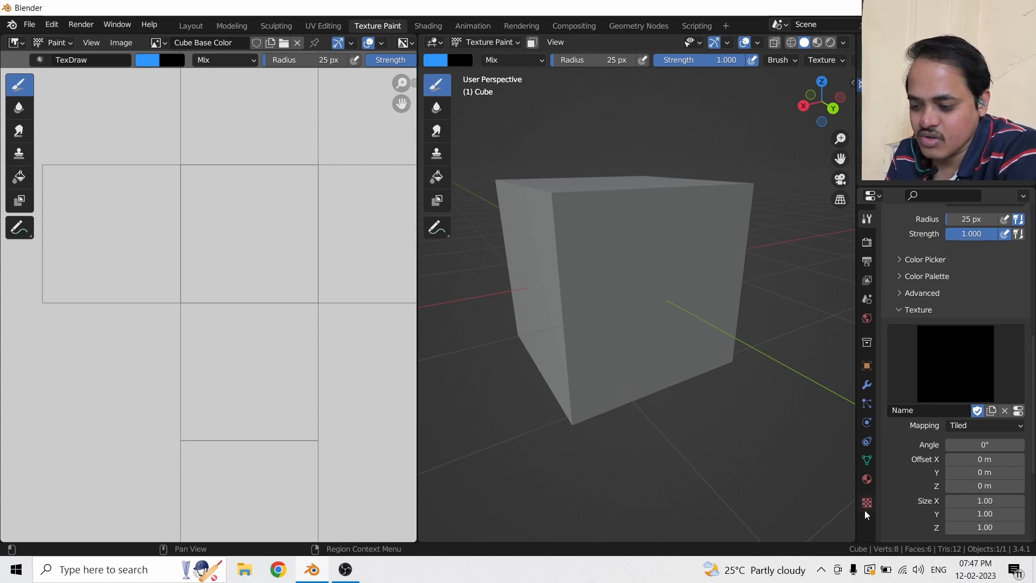
# Step: Load the Desktop image of the girl among purple flowers, ending in -1920x1080.jpg, into the Name texture
pyautogui.click(1017, 412)
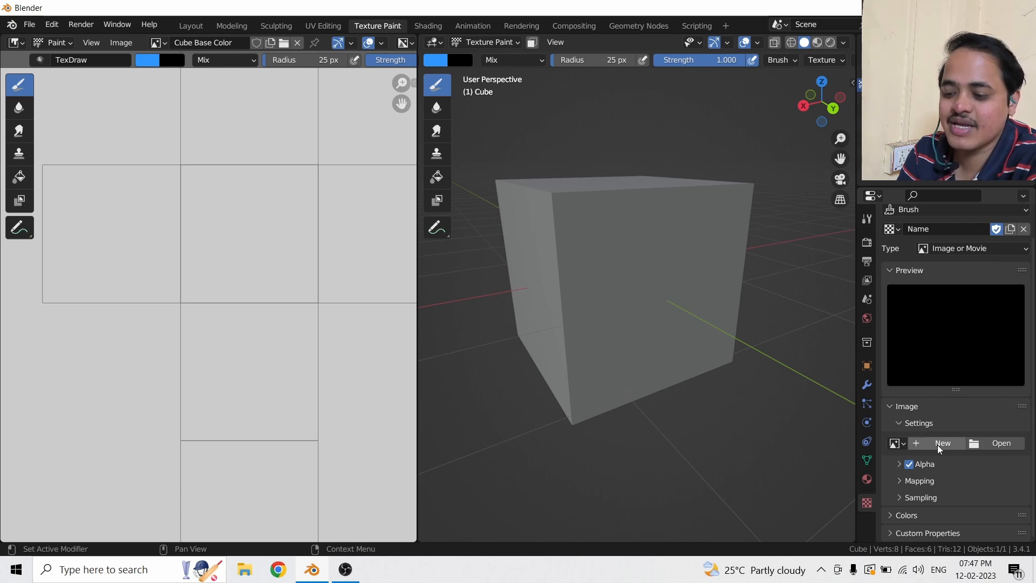
pyautogui.click(995, 443)
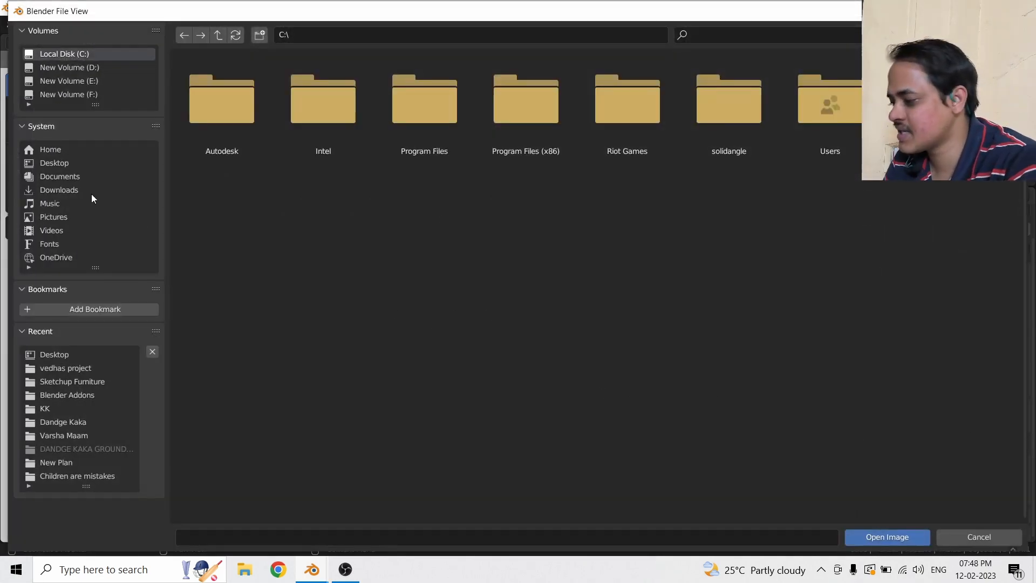
pyautogui.click(80, 164)
pyautogui.click(264, 211)
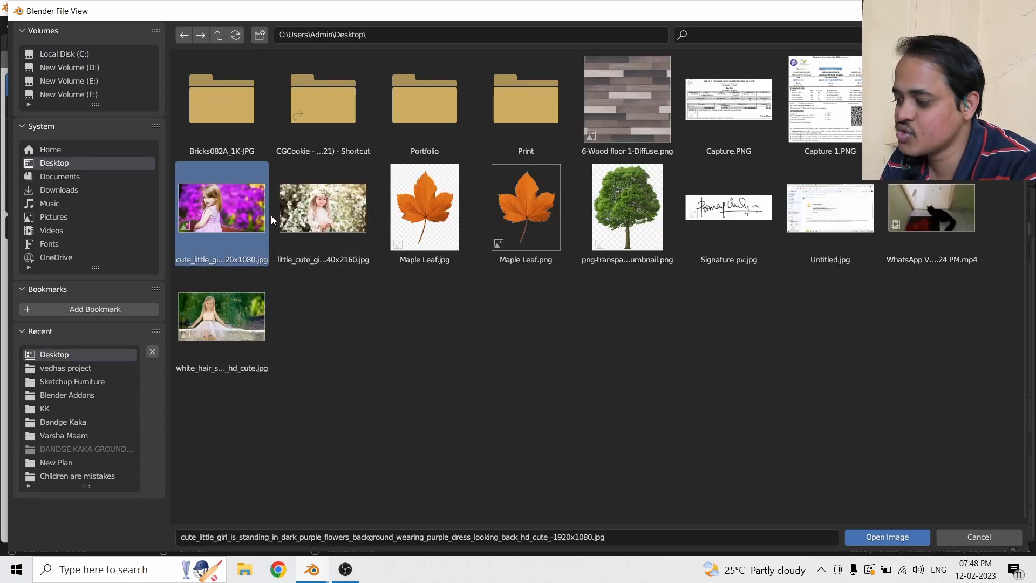
pyautogui.click(887, 539)
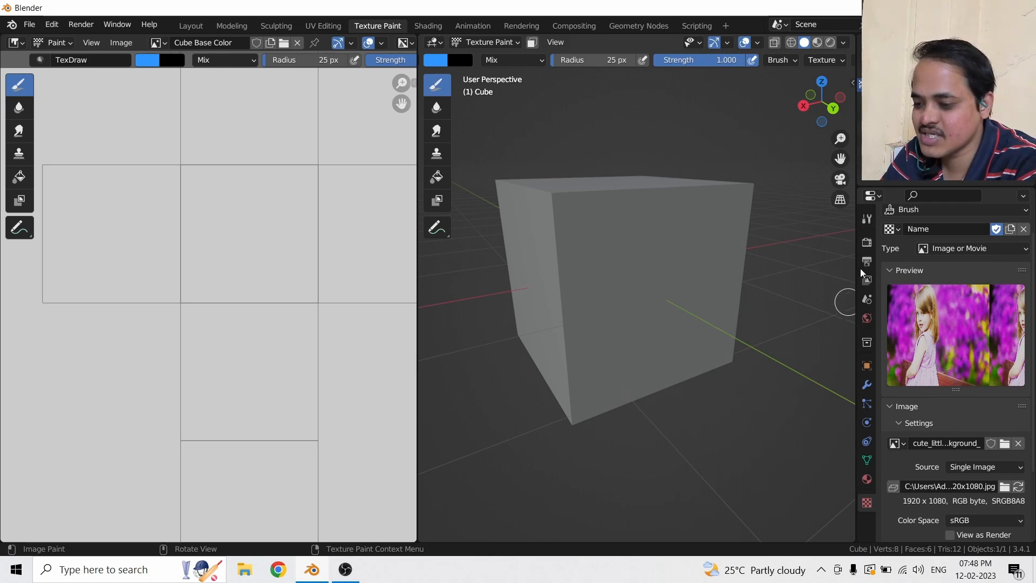
# Step: Set the brush texture mapping to Stencil and paint a test stroke through it on the cube's front face
pyautogui.click(866, 218)
pyautogui.scroll(-10, 941, 383)
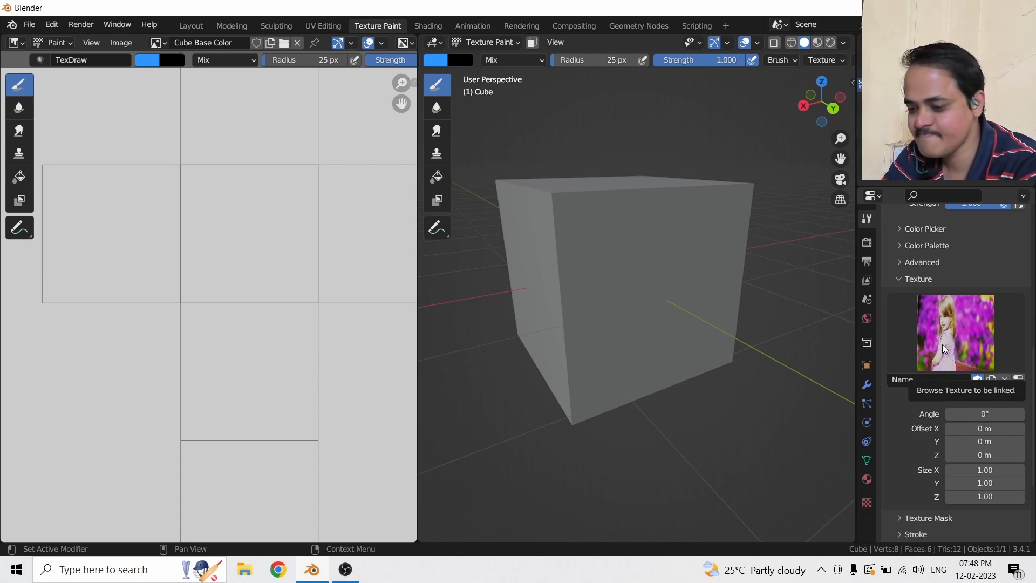
pyautogui.scroll(-2, 949, 351)
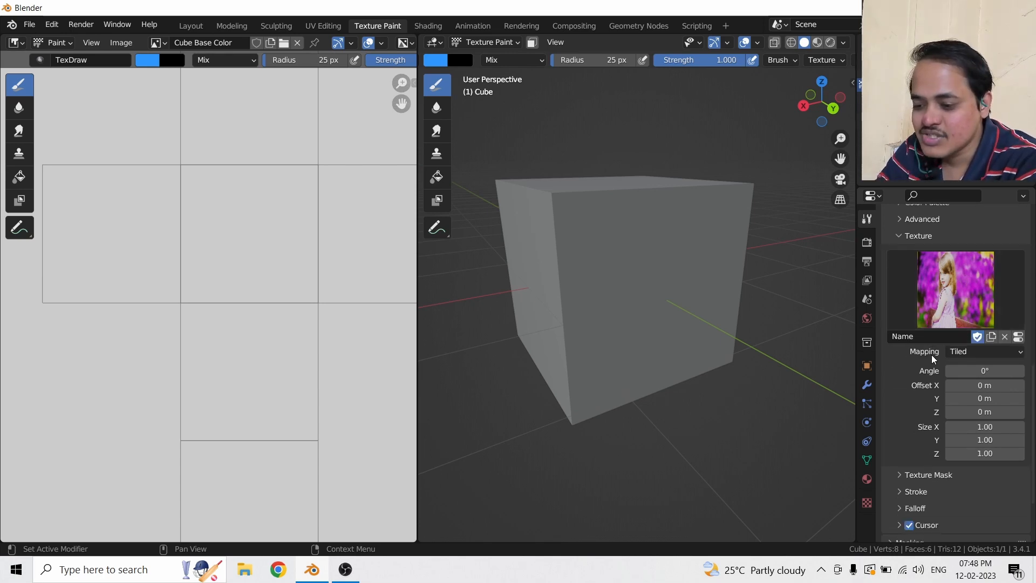
pyautogui.click(1007, 353)
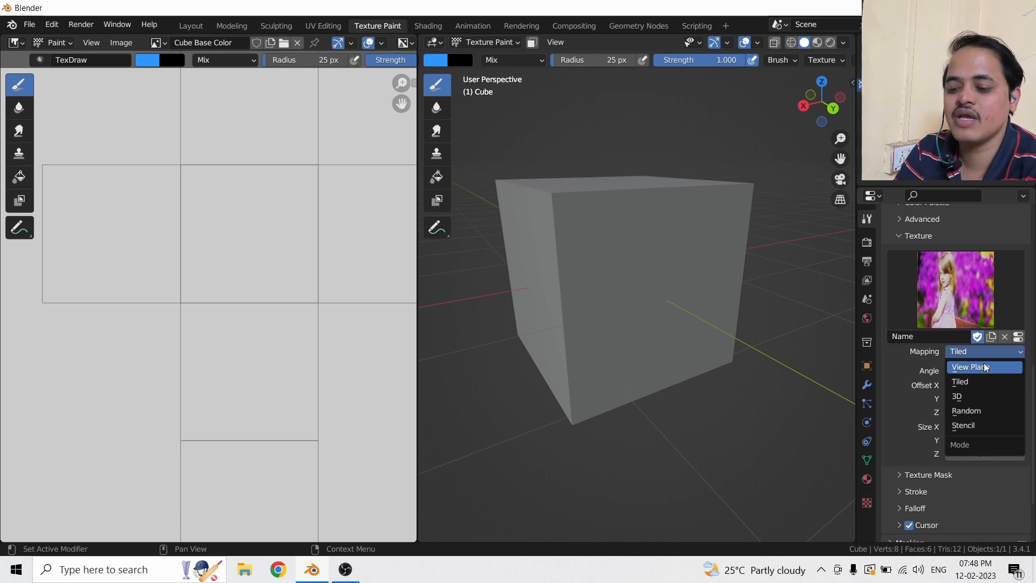
pyautogui.click(984, 426)
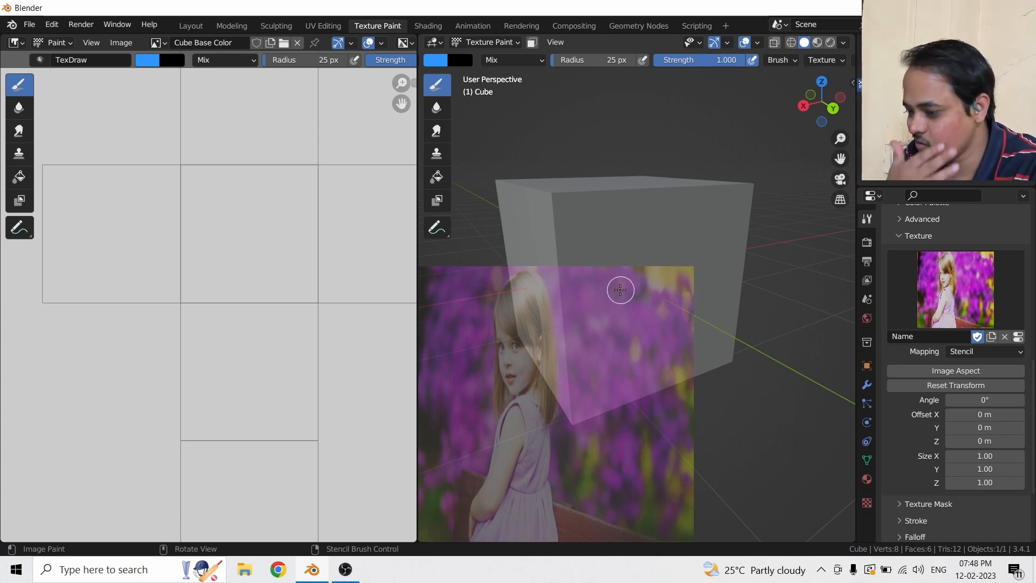
pyautogui.moveTo(620, 290)
pyautogui.mouseDown()
pyautogui.moveTo(610, 283)
pyautogui.moveTo(620, 286)
pyautogui.moveTo(632, 263)
pyautogui.moveTo(648, 302)
pyautogui.moveTo(691, 293)
pyautogui.mouseUp()
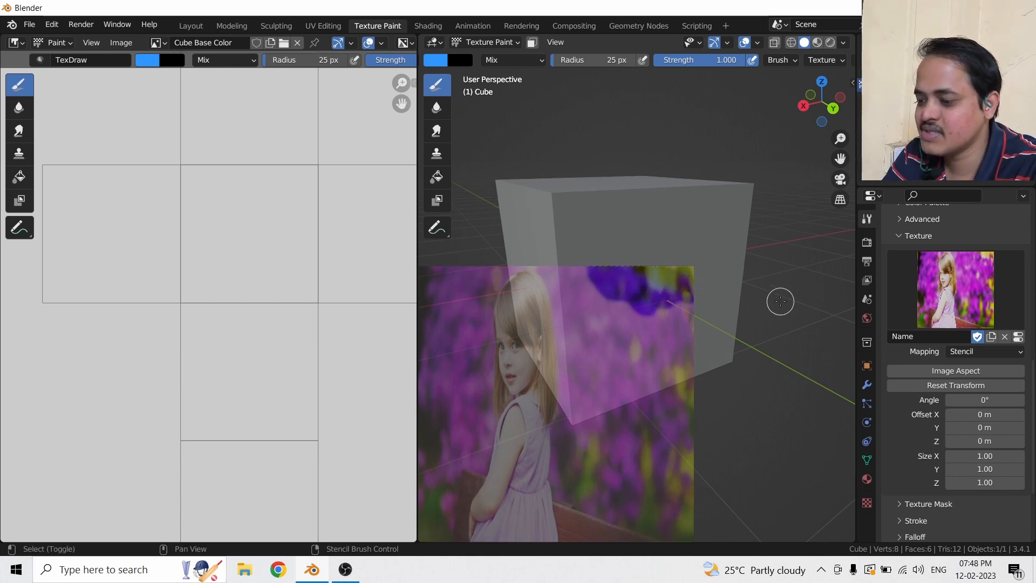
pyautogui.moveTo(782, 301); pyautogui.dragTo(777, 268, button='middle')
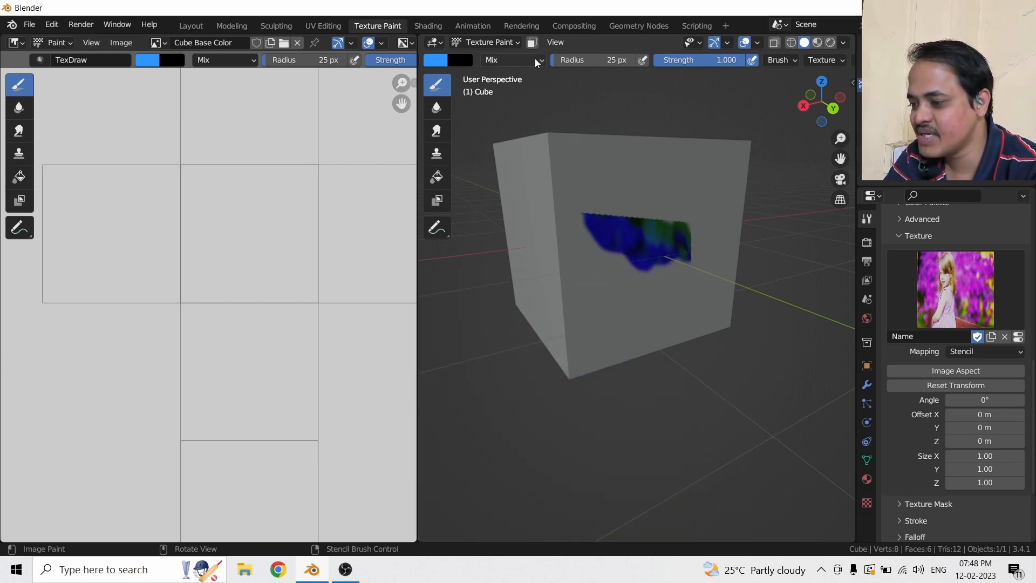
# Step: Desaturate the brush color to white and paint another stencil stroke across the cube's front face
pyautogui.scroll(3, 536, 59)
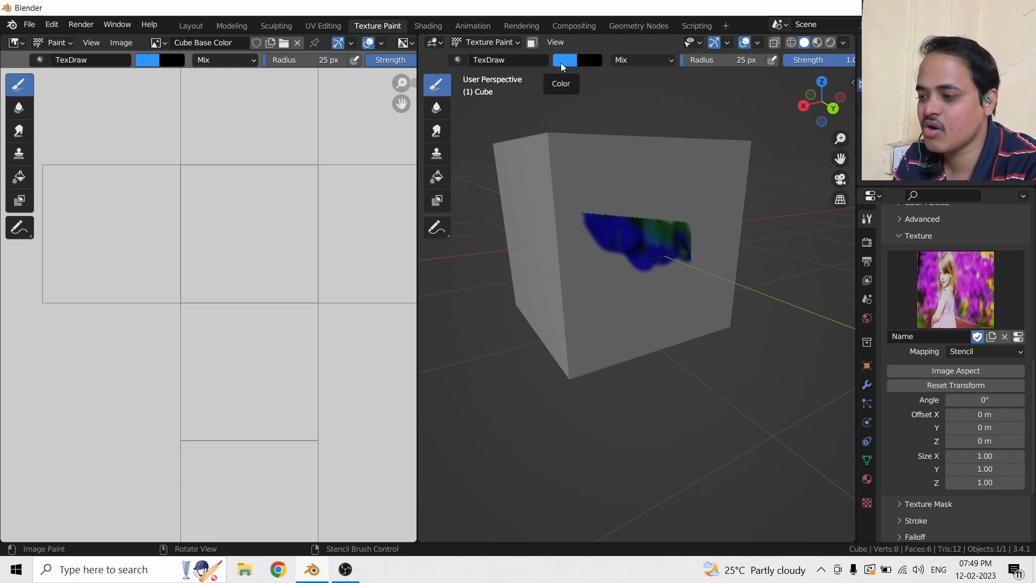
pyautogui.click(561, 62)
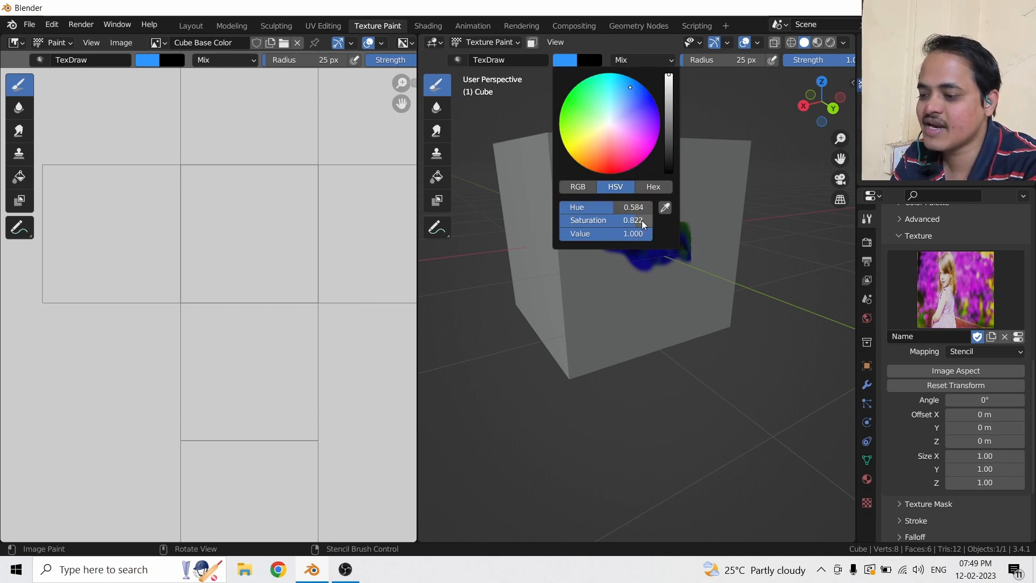
pyautogui.moveTo(643, 225); pyautogui.dragTo(572, 225)
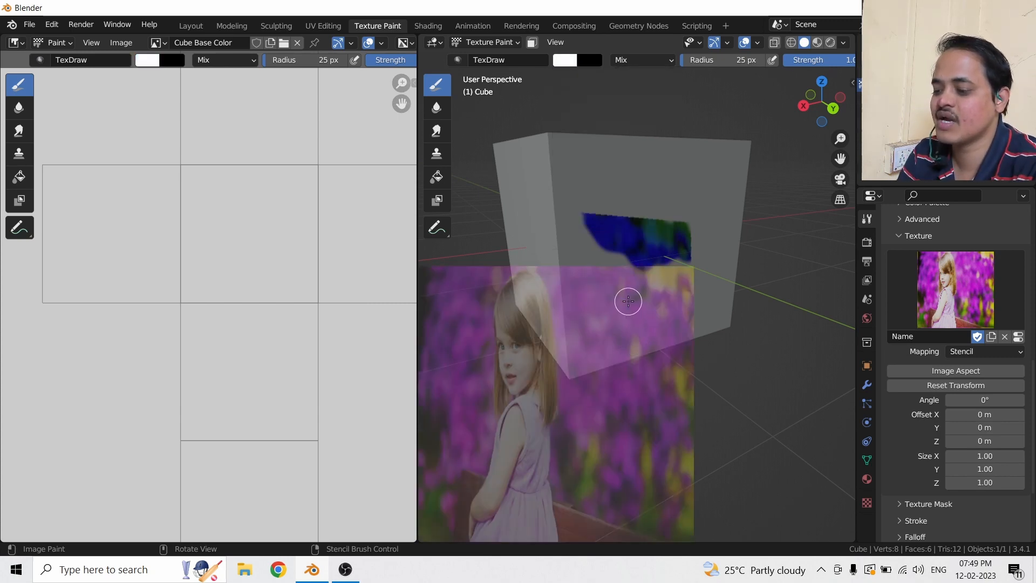
pyautogui.moveTo(616, 282)
pyautogui.mouseDown()
pyautogui.moveTo(578, 277)
pyautogui.moveTo(721, 281)
pyautogui.mouseUp()
pyautogui.moveTo(721, 280)
pyautogui.mouseDown(button='middle')
pyautogui.moveTo(730, 304)
pyautogui.moveTo(714, 300)
pyautogui.moveTo(723, 274)
pyautogui.moveTo(760, 301)
pyautogui.moveTo(751, 299)
pyautogui.mouseUp(button='middle')
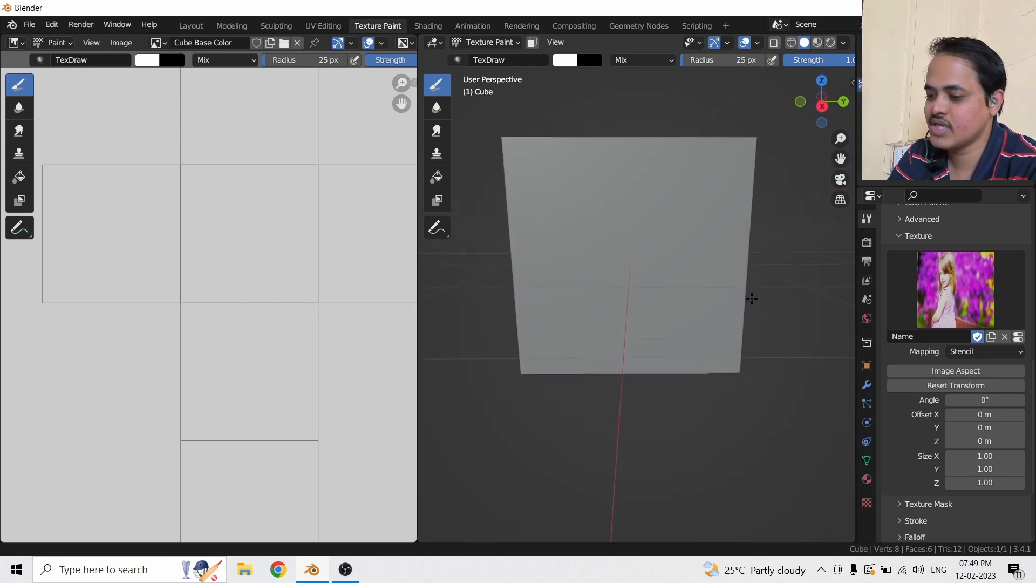
# Step: Fit the stencil to the image's aspect ratio, and enlarge and rotate it to 44.7° over the cube's front face
pyautogui.click(988, 370)
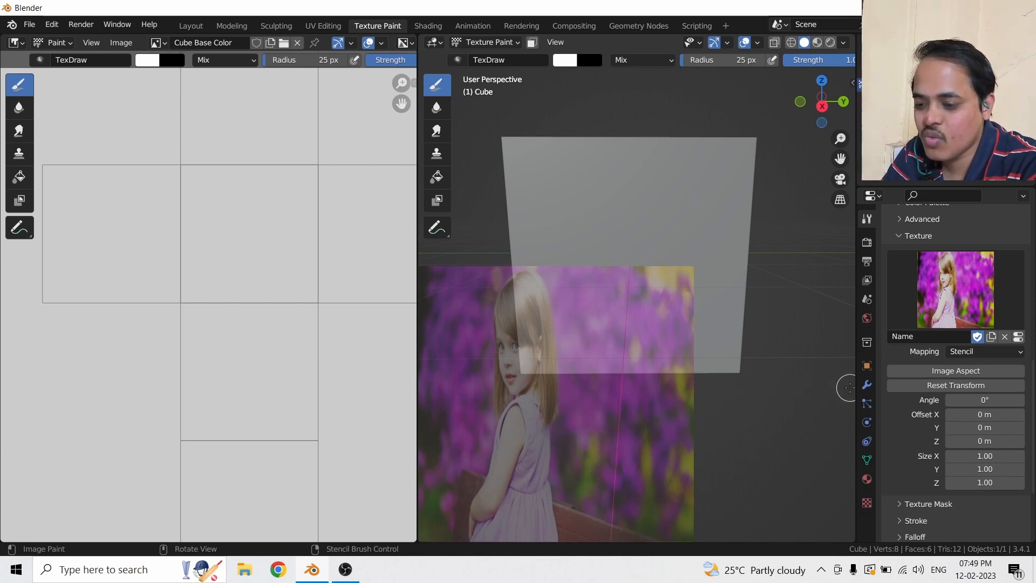
pyautogui.click(931, 373)
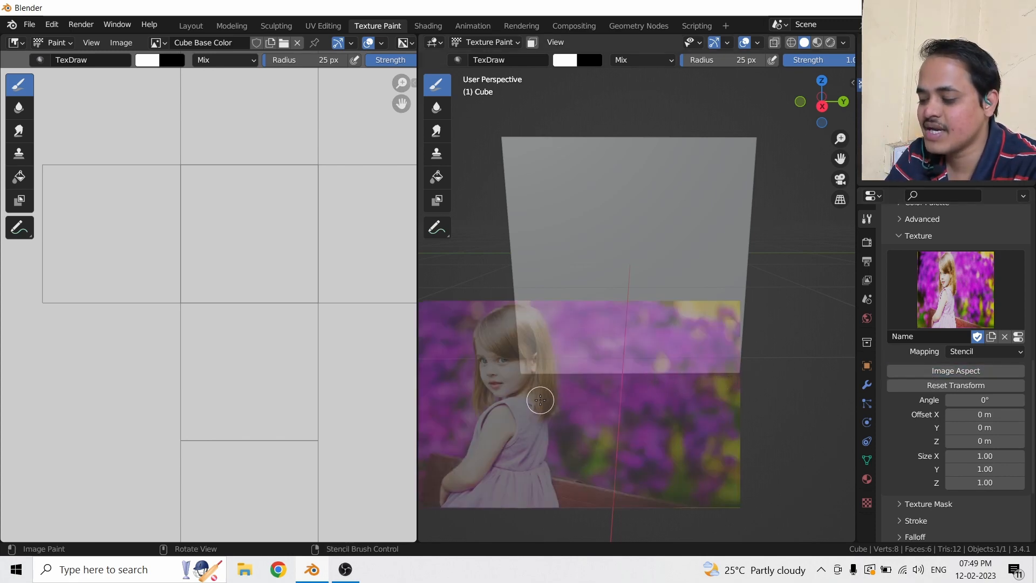
pyautogui.moveTo(541, 400)
pyautogui.mouseDown(button='right')
pyautogui.moveTo(553, 338)
pyautogui.moveTo(642, 216)
pyautogui.moveTo(551, 275)
pyautogui.moveTo(689, 284)
pyautogui.moveTo(619, 251)
pyautogui.moveTo(647, 313)
pyautogui.moveTo(615, 255)
pyautogui.moveTo(644, 283)
pyautogui.moveTo(709, 275)
pyautogui.moveTo(650, 312)
pyautogui.moveTo(597, 245)
pyautogui.moveTo(679, 225)
pyautogui.mouseUp(button='right')
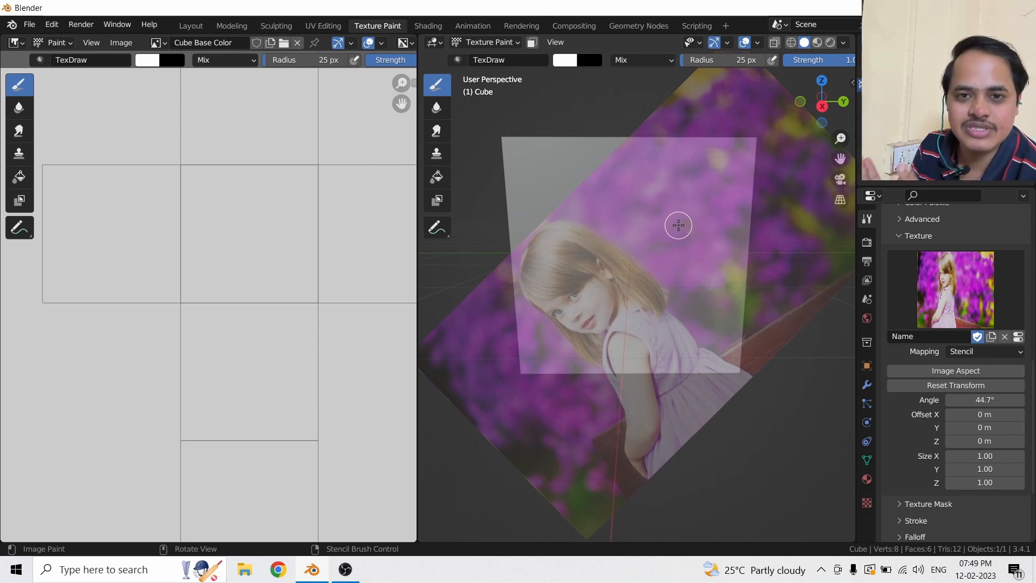
# Step: Reset the stencil's transform, restore the image aspect, and move the stencil over the cube's front face
pyautogui.click(939, 386)
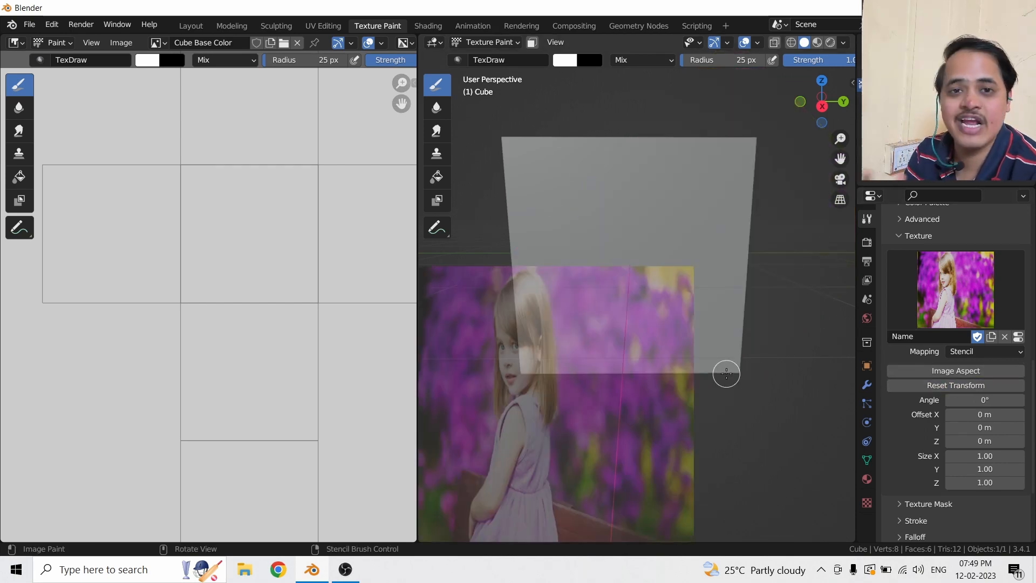
pyautogui.click(916, 372)
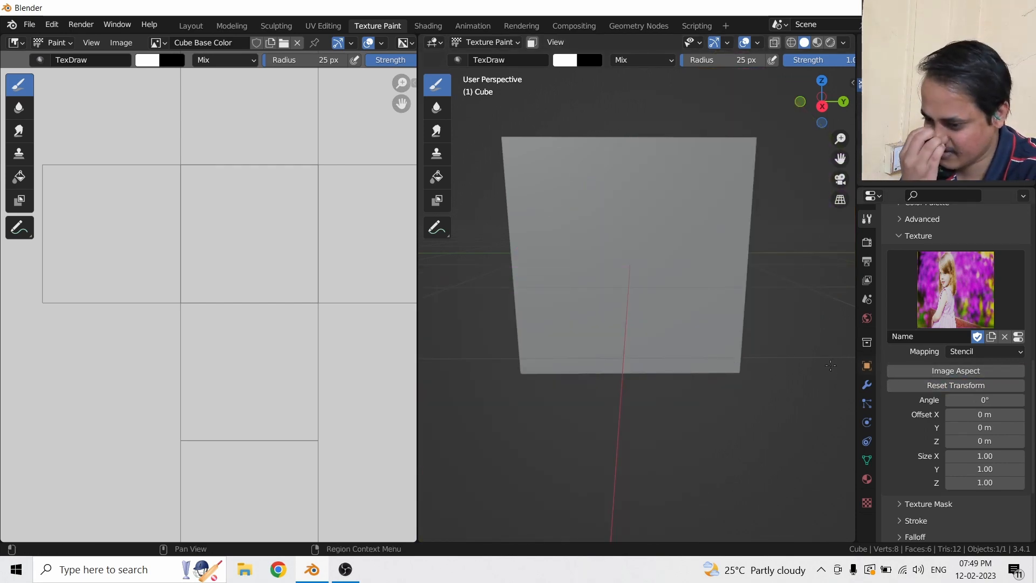
pyautogui.moveTo(606, 372); pyautogui.dragTo(701, 233, button='right')
pyautogui.moveTo(701, 234); pyautogui.dragTo(683, 313, button='middle')
pyautogui.moveTo(683, 309); pyautogui.dragTo(678, 351, button='right')
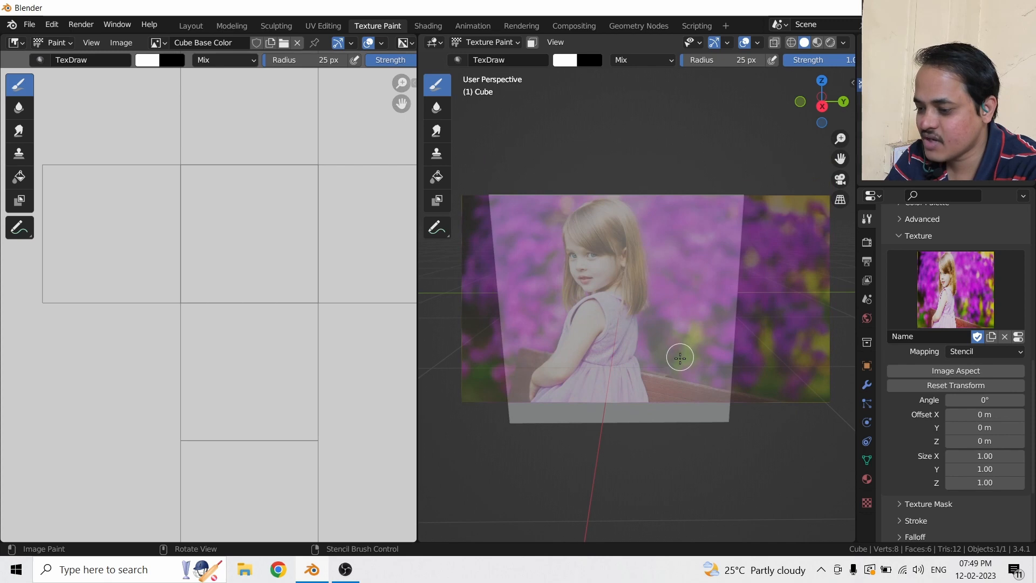
pyautogui.moveTo(679, 397); pyautogui.dragTo(678, 378, button='middle')
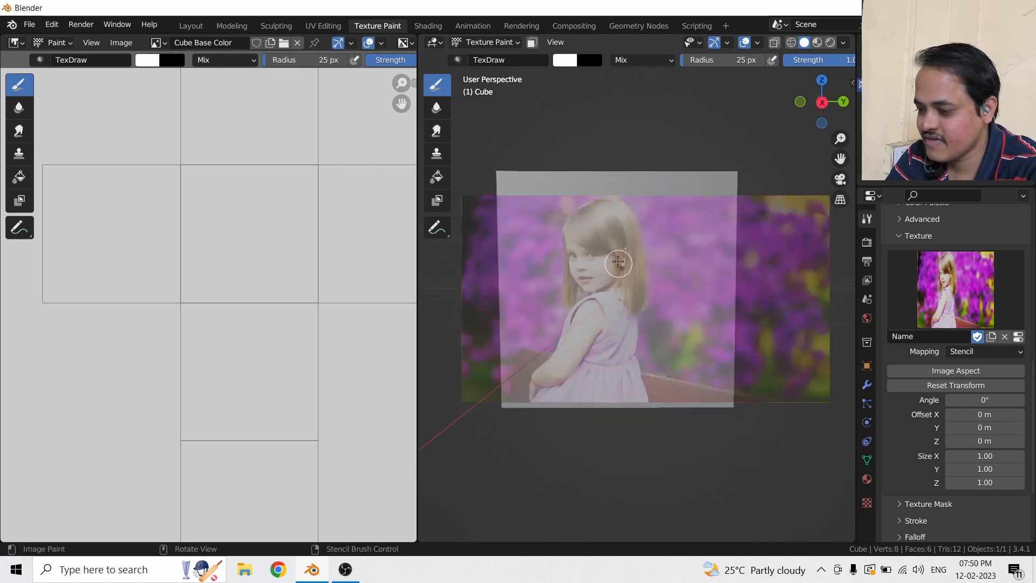
# Step: Paint the girl's head and the surrounding flowers through the stencil onto the upper part of the cube's front face
pyautogui.moveTo(592, 207)
pyautogui.mouseDown()
pyautogui.moveTo(638, 232)
pyautogui.moveTo(622, 211)
pyautogui.moveTo(570, 269)
pyautogui.moveTo(556, 259)
pyautogui.moveTo(626, 261)
pyautogui.moveTo(642, 305)
pyautogui.moveTo(582, 246)
pyautogui.moveTo(601, 221)
pyautogui.mouseUp()
pyautogui.moveTo(725, 523); pyautogui.dragTo(722, 460, button='middle')
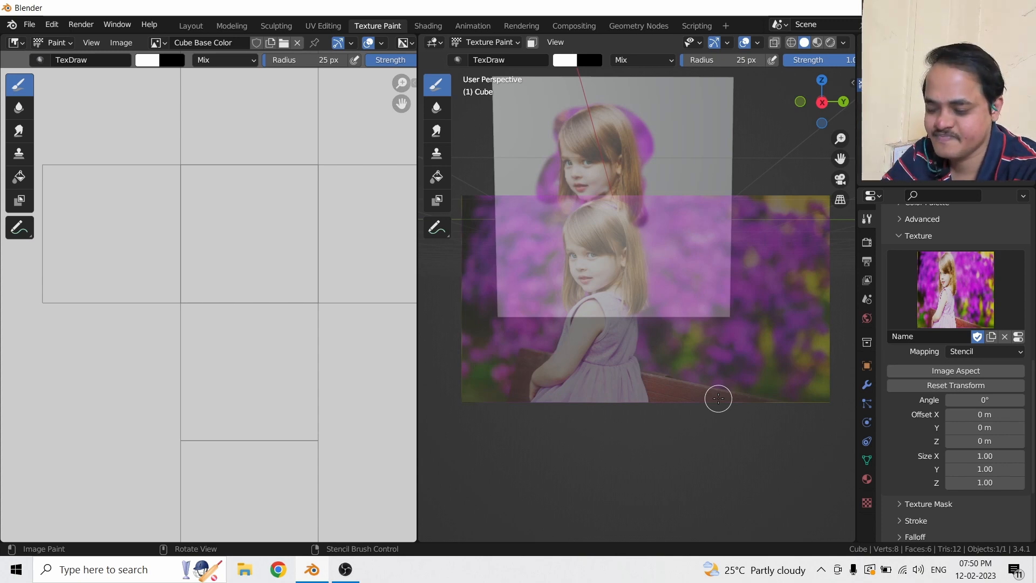
pyautogui.moveTo(626, 378); pyautogui.dragTo(635, 426, button='middle')
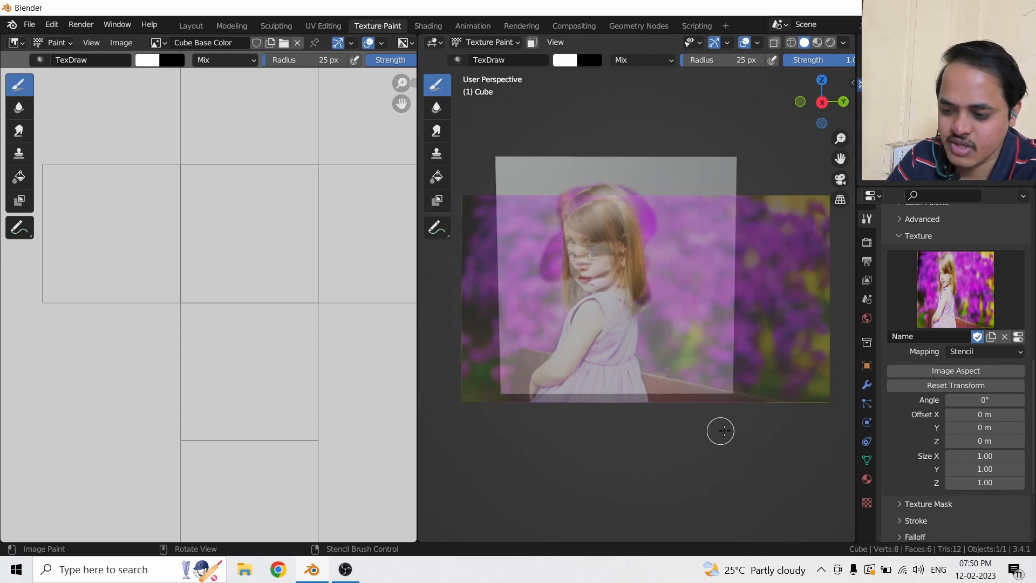
# Step: Set the brush texture mapping to View Plane and stamp the image once at 25 px below the painted head
pyautogui.click(965, 352)
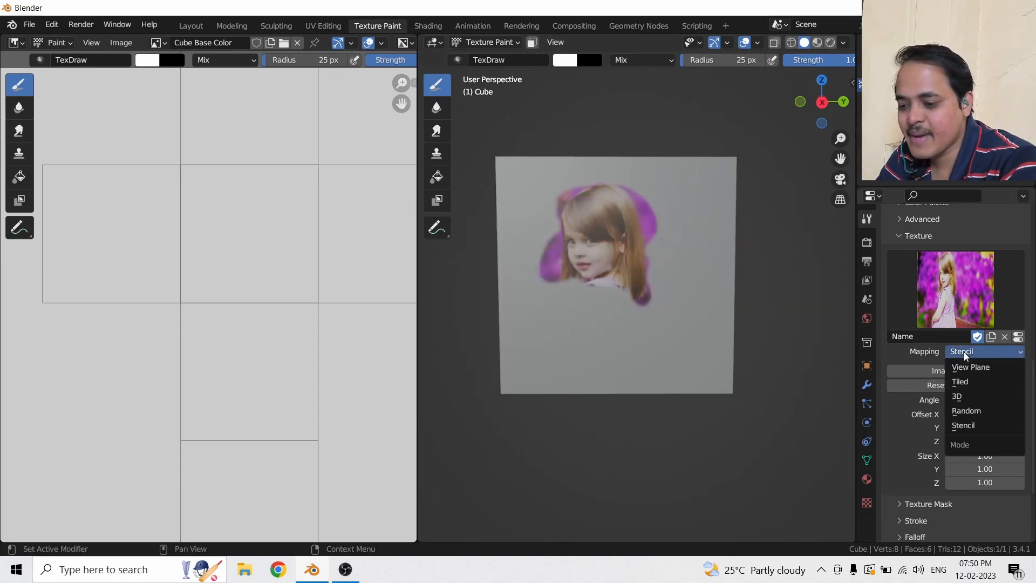
pyautogui.click(970, 368)
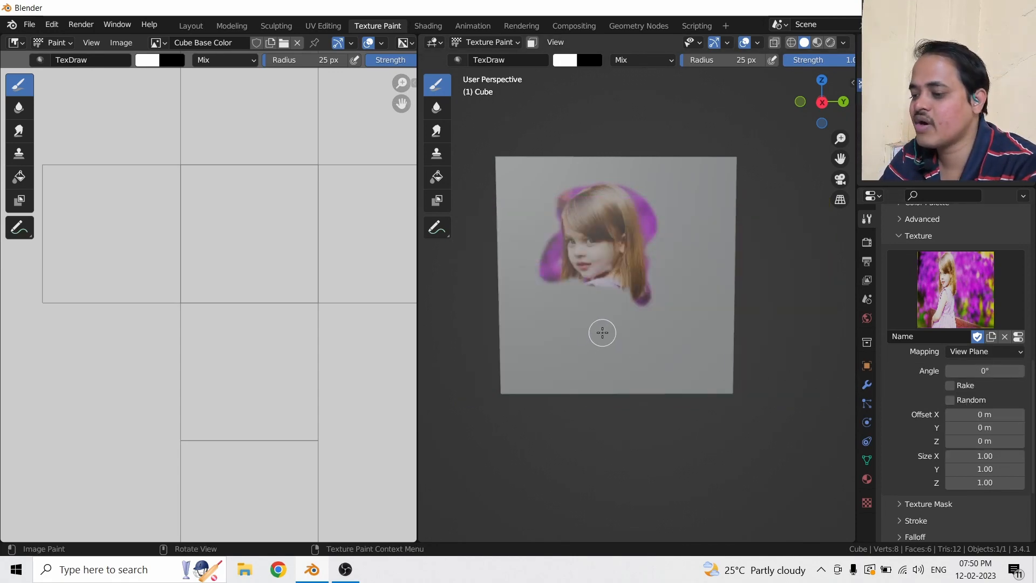
pyautogui.click(602, 333)
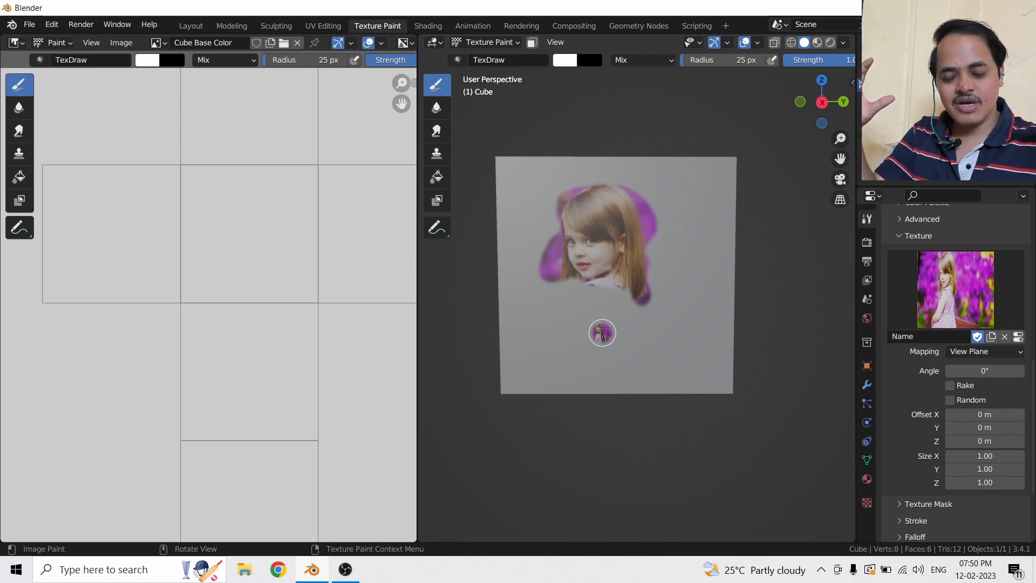
# Step: Resize the brush to a 99 px radius and stamp the image on the lower-left area of the cube's front face
pyautogui.press('[')
pyautogui.press('[')
pyautogui.press('[')
pyautogui.press('[')
pyautogui.press('[')
pyautogui.press('[')
pyautogui.press('[')
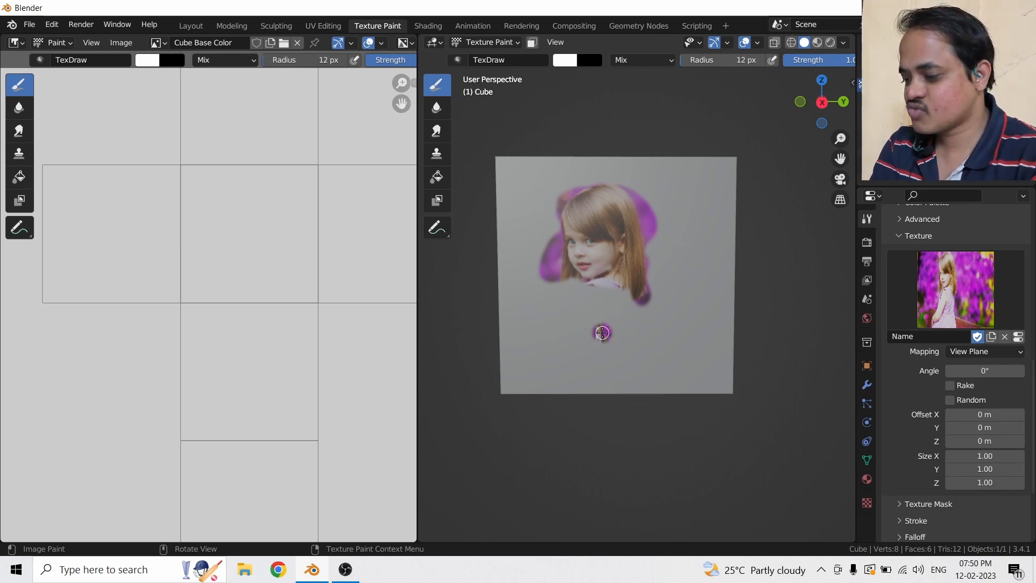
pyautogui.press(']')
pyautogui.press(']')
pyautogui.press(']')
pyautogui.press(']')
pyautogui.press(']')
pyautogui.press(']')
pyautogui.press(']')
pyautogui.press(']')
pyautogui.press(']')
pyautogui.press(']')
pyautogui.press(']')
pyautogui.press(']')
pyautogui.press(']')
pyautogui.press(']')
pyautogui.press(']')
pyautogui.press(']')
pyautogui.press(']')
pyautogui.press(']')
pyautogui.press(']')
pyautogui.press(']')
pyautogui.press('[')
pyautogui.press('[')
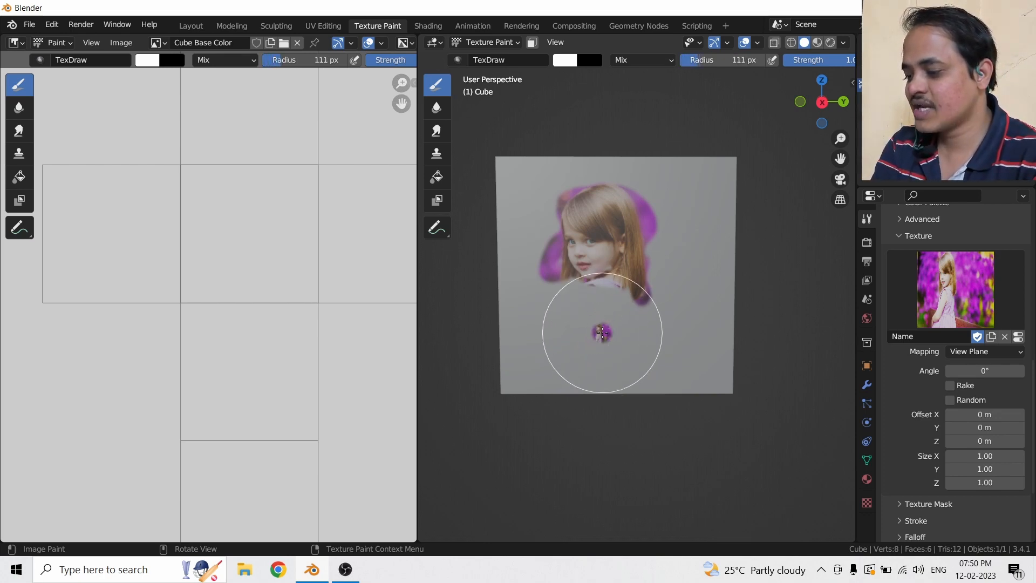
pyautogui.click(562, 338)
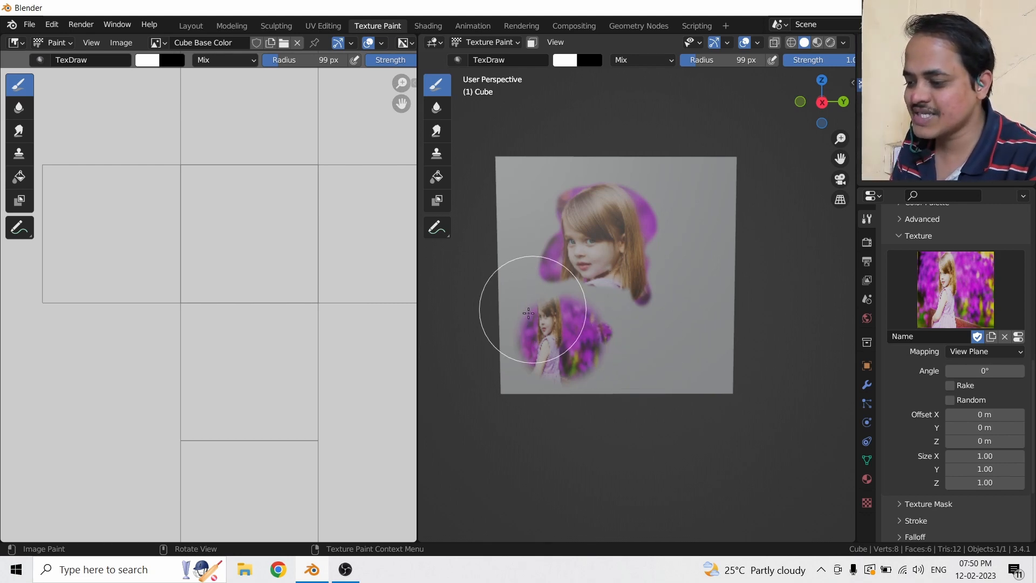
# Step: Change the brush falloff to a constant, hard-edged profile and stamp the image on the lower-right area of the front face
pyautogui.scroll(-10, 634, 64)
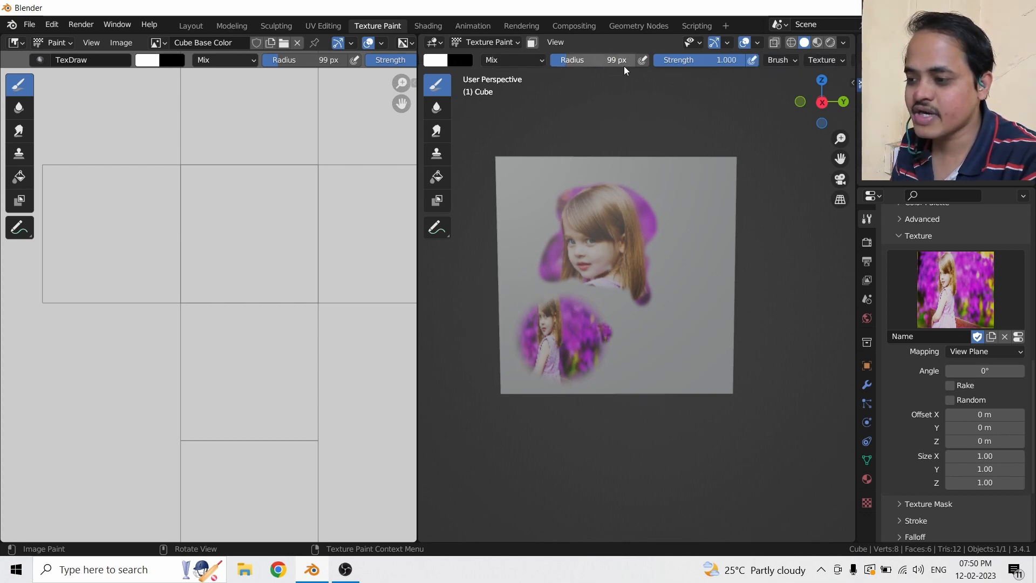
pyautogui.scroll(-5, 636, 60)
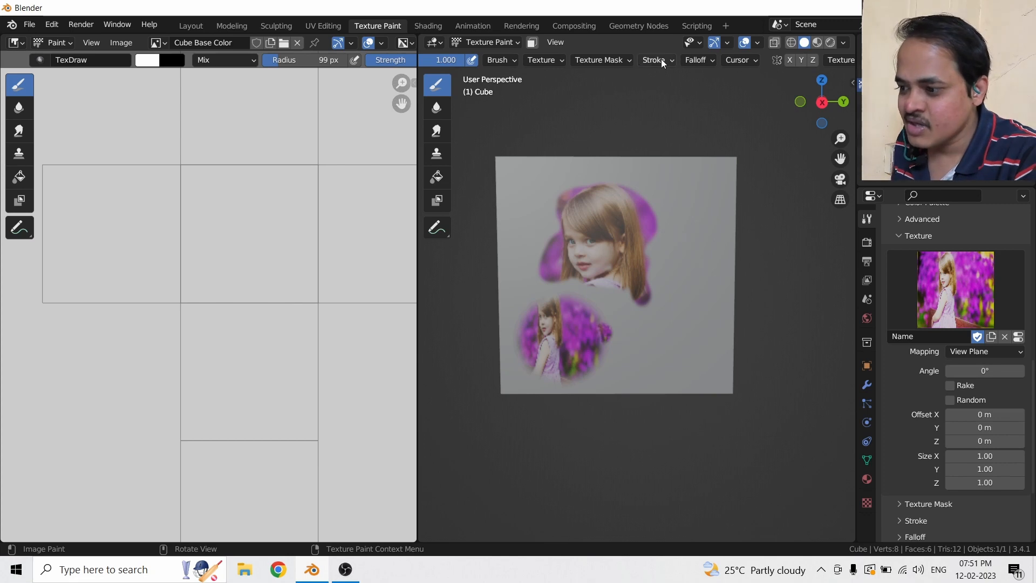
pyautogui.click(661, 59)
pyautogui.click(695, 59)
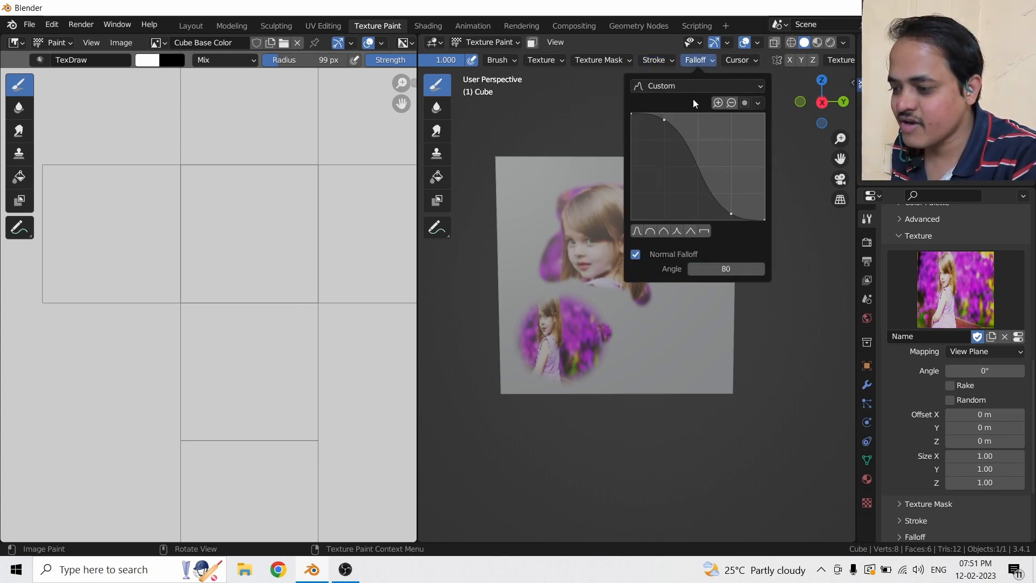
pyautogui.click(697, 86)
pyautogui.click(674, 233)
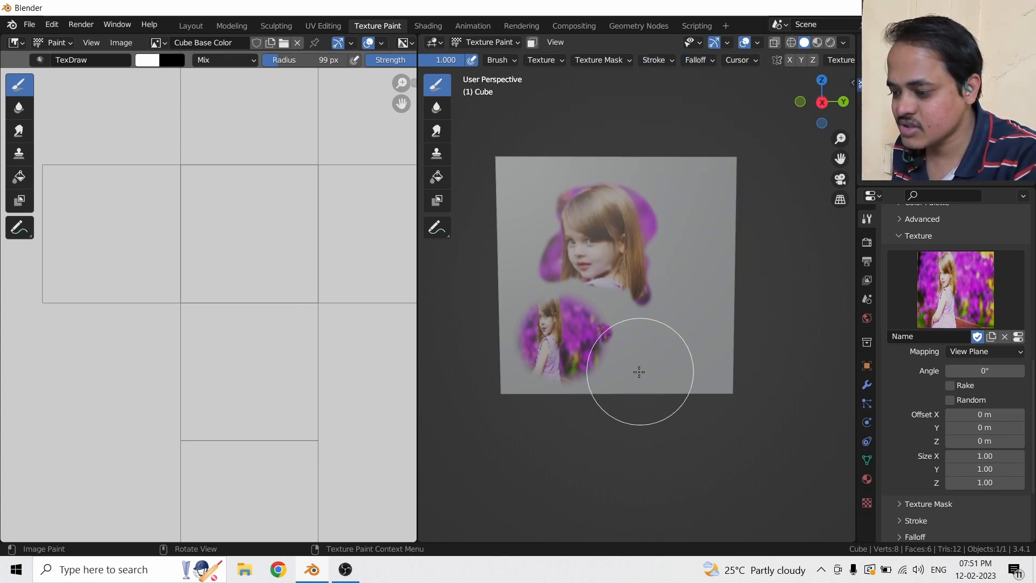
pyautogui.click(664, 334)
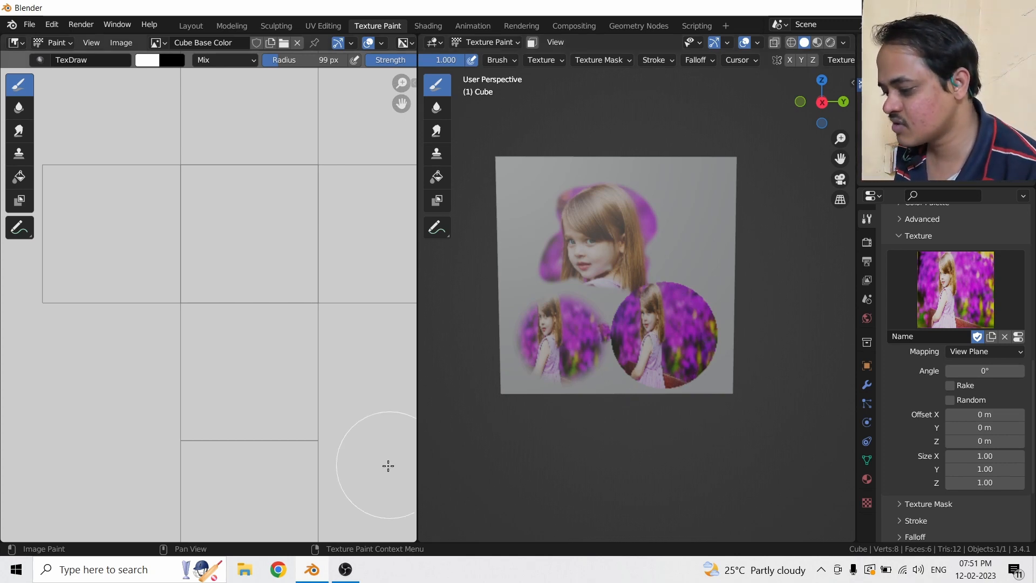
# Step: Switch to Chrome, search Google for blender, and go through blender.org to the Blender Development Fund page
pyautogui.click(290, 575)
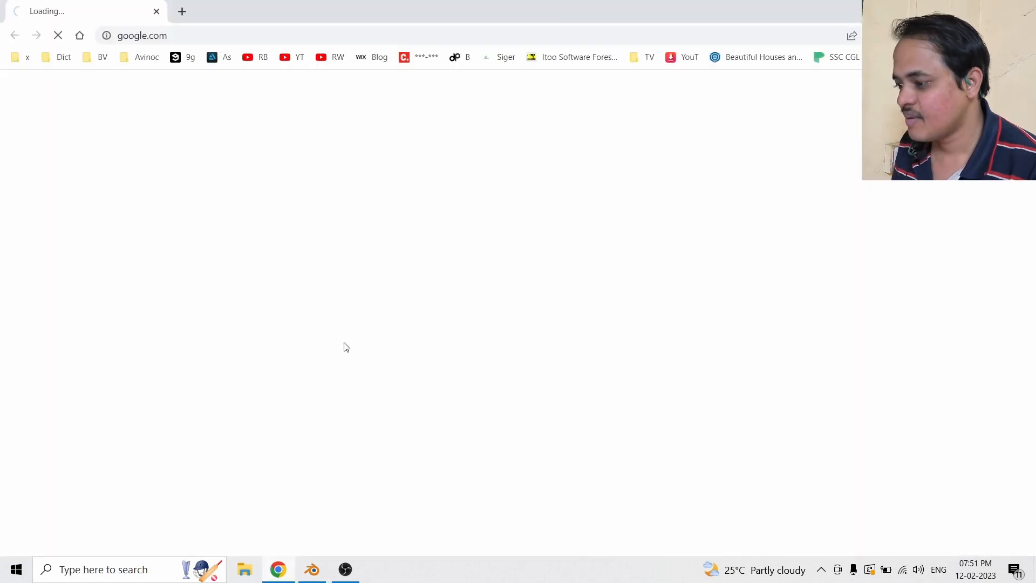
pyautogui.click(389, 250)
pyautogui.write('blender')
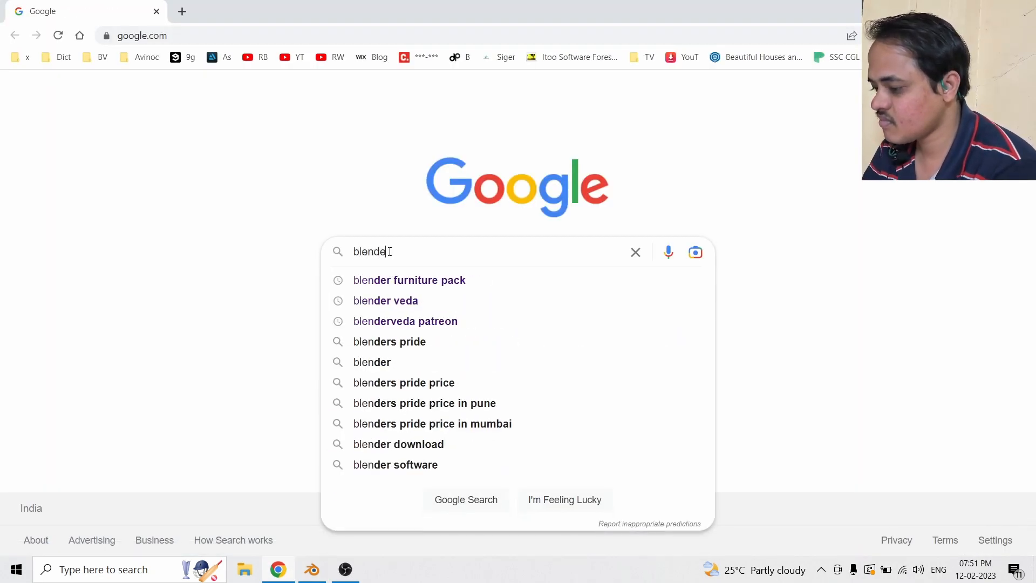
pyautogui.press('Return')
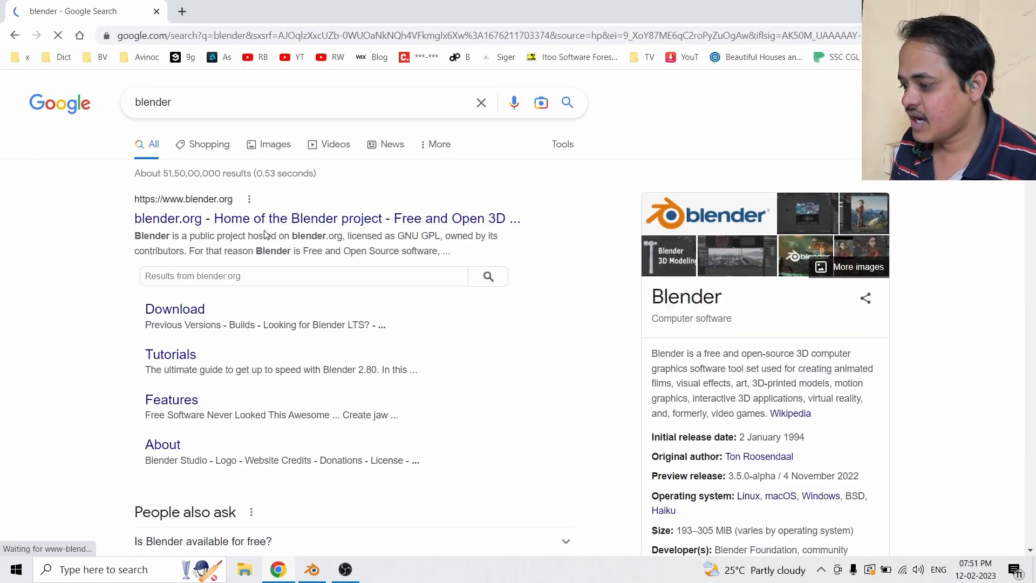
pyautogui.click(270, 215)
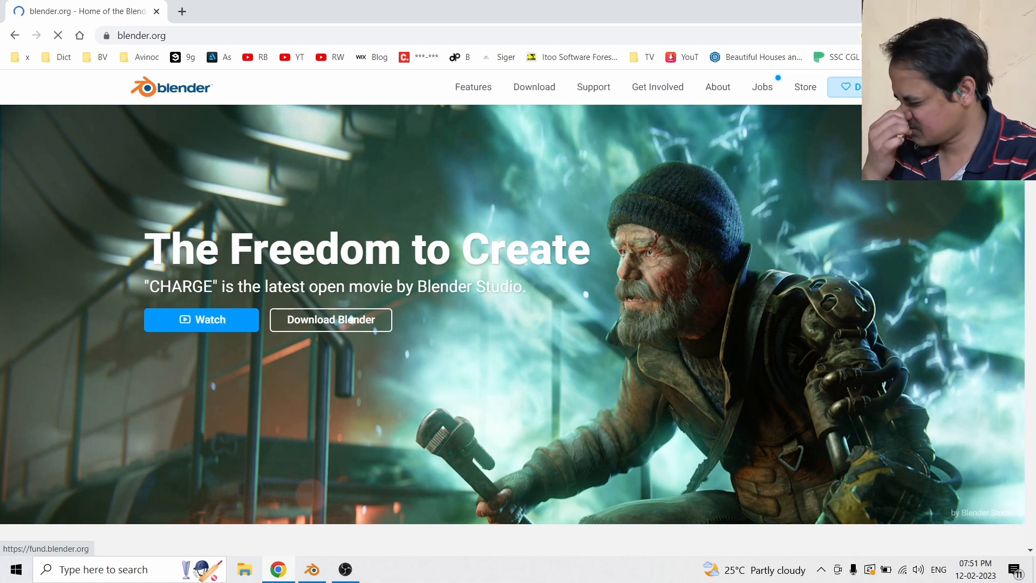
pyautogui.click(850, 87)
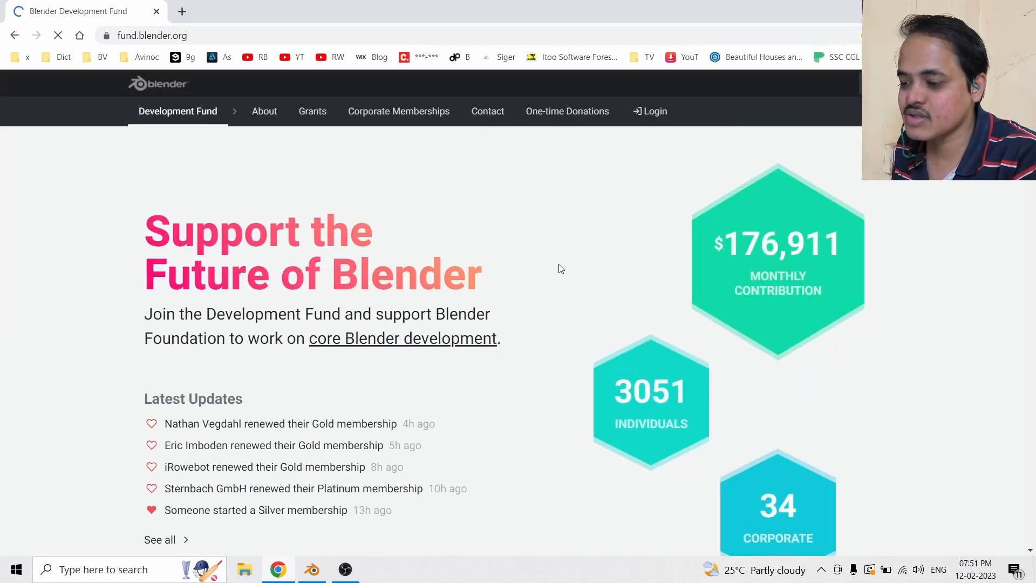
# Step: Examine the membership levels and the Patron and corporate sponsors on the Development Fund page, and return to Blender
pyautogui.scroll(-7, 546, 294)
pyautogui.scroll(-15, 547, 294)
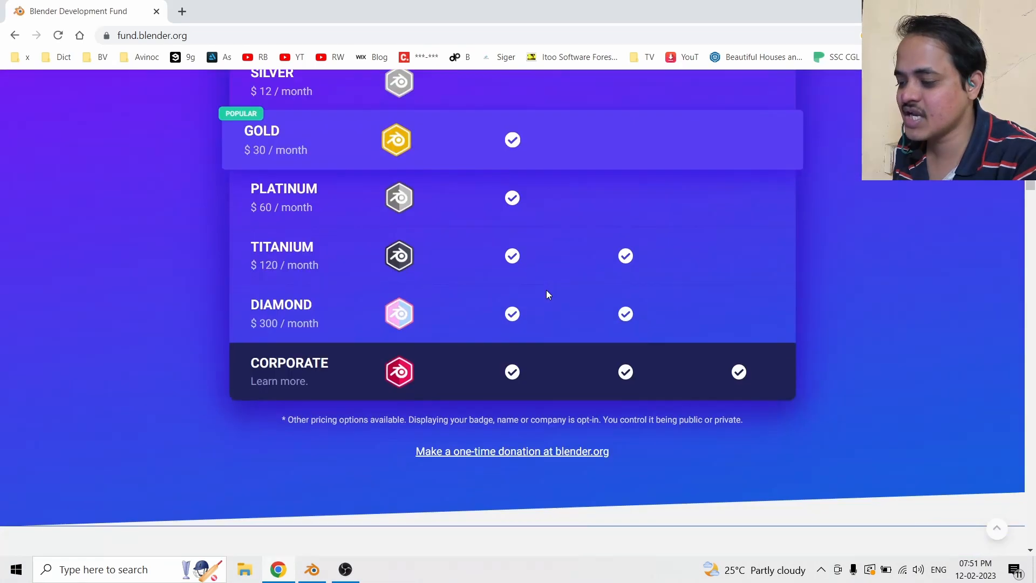
pyautogui.scroll(-18, 548, 296)
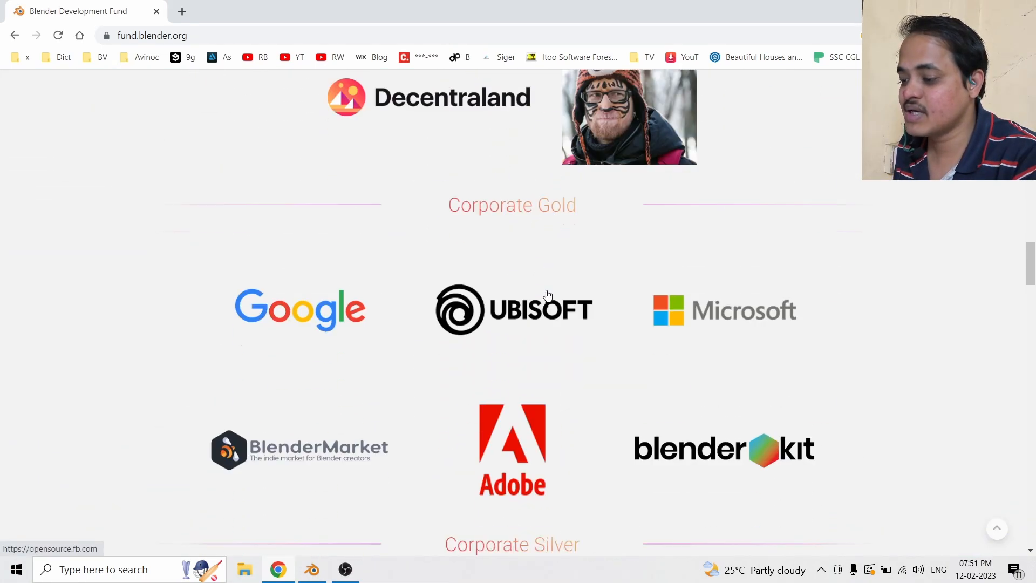
pyautogui.scroll(1, 548, 294)
pyautogui.scroll(9, 548, 295)
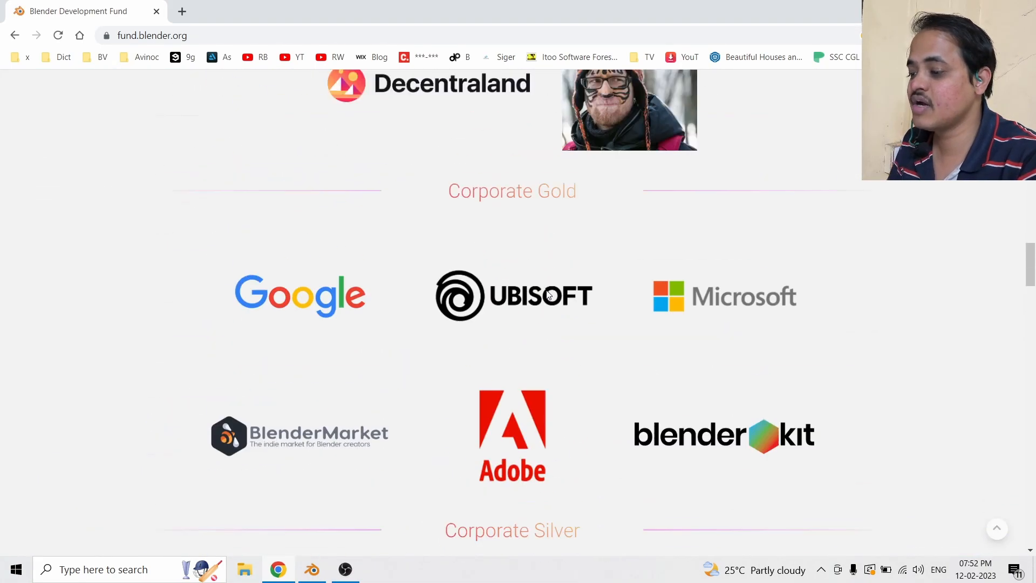
pyautogui.scroll(-2, 548, 295)
pyautogui.scroll(12, 548, 295)
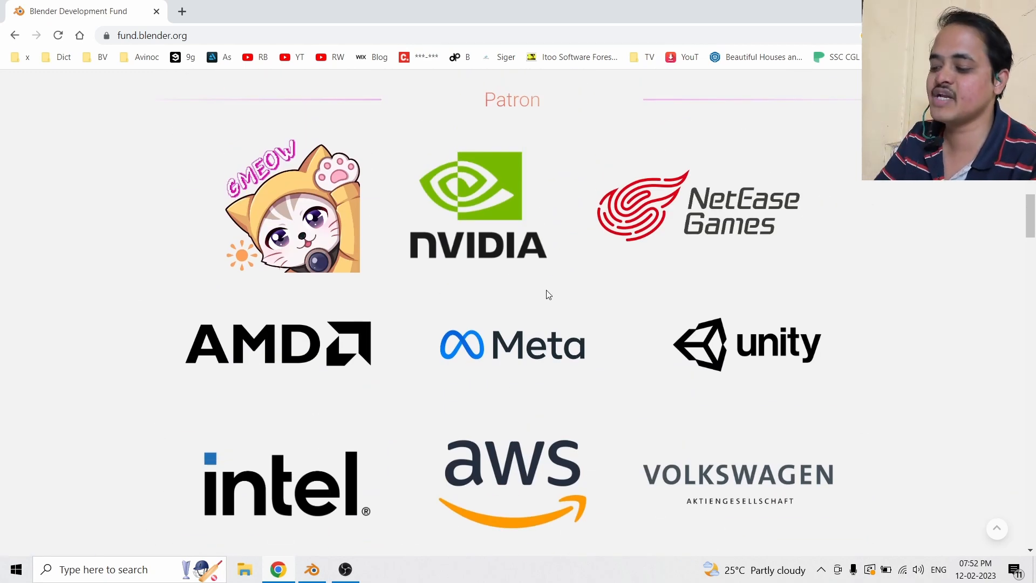
pyautogui.scroll(1, 548, 294)
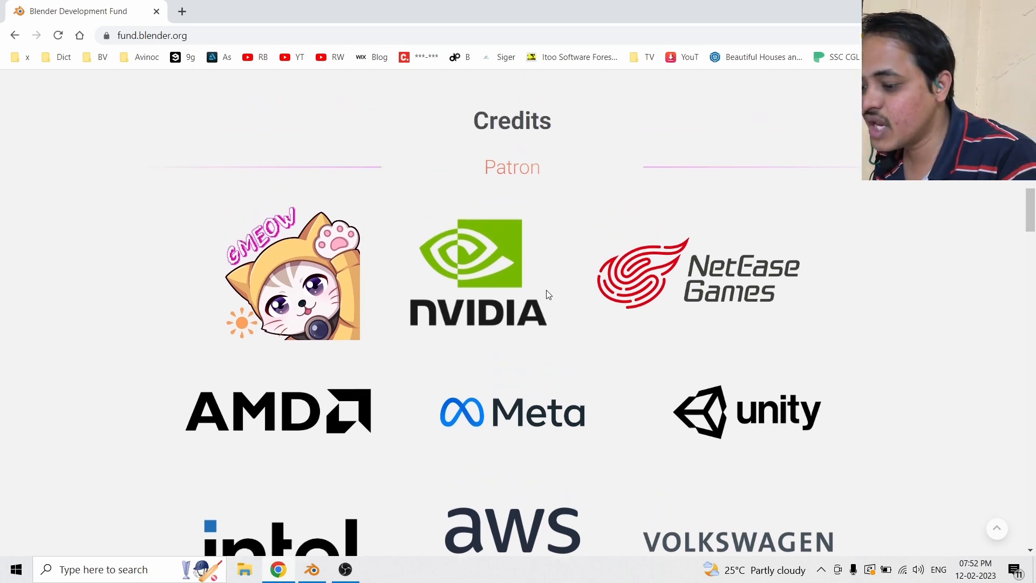
pyautogui.scroll(-1, 547, 294)
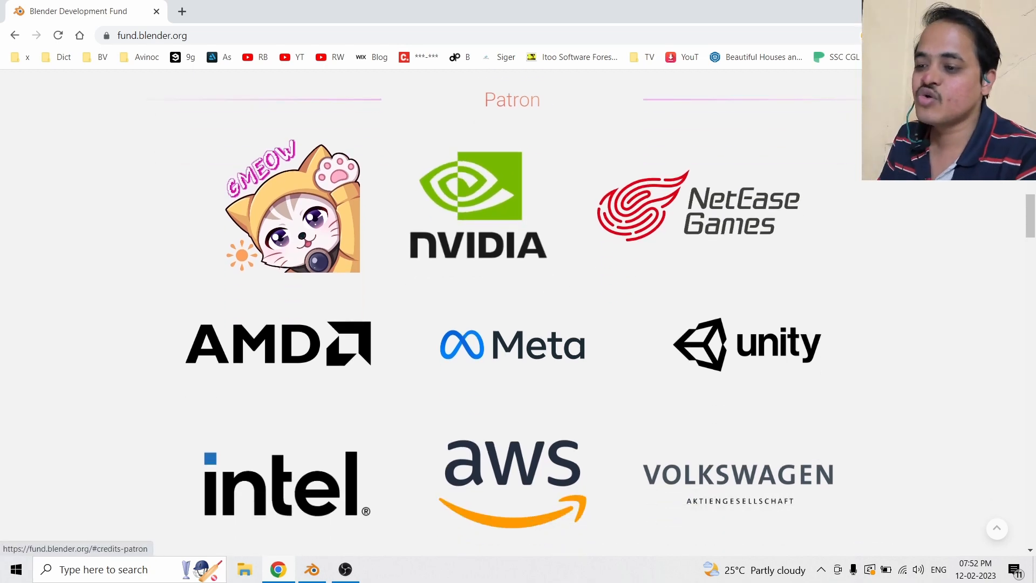
pyautogui.click(1022, 9)
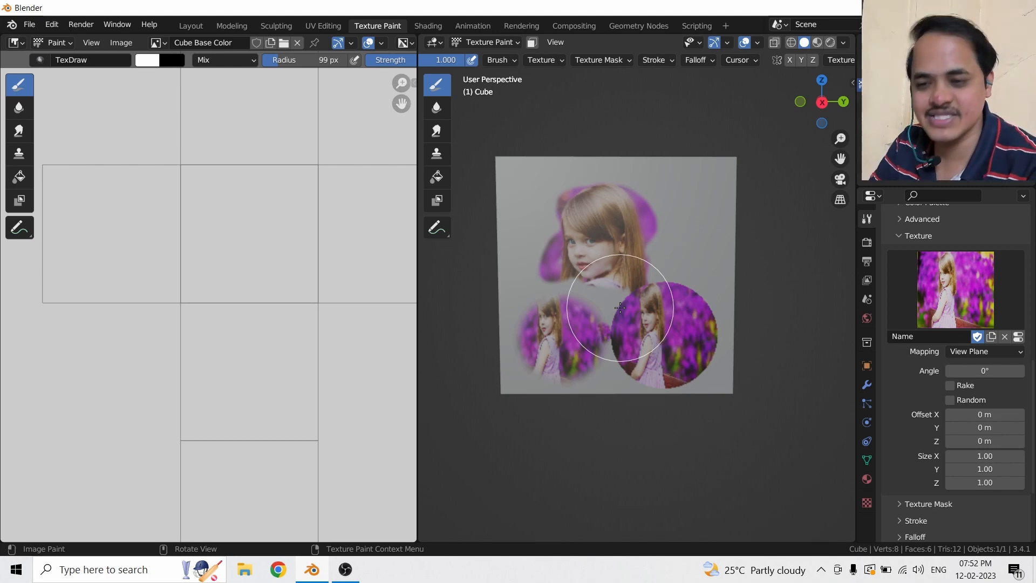
# Step: Set the brush texture mapping to Tiled for painting on the cube's adjacent side face
pyautogui.moveTo(667, 273)
pyautogui.mouseDown(button='middle')
pyautogui.moveTo(651, 310)
pyautogui.moveTo(632, 301)
pyautogui.mouseUp(button='middle')
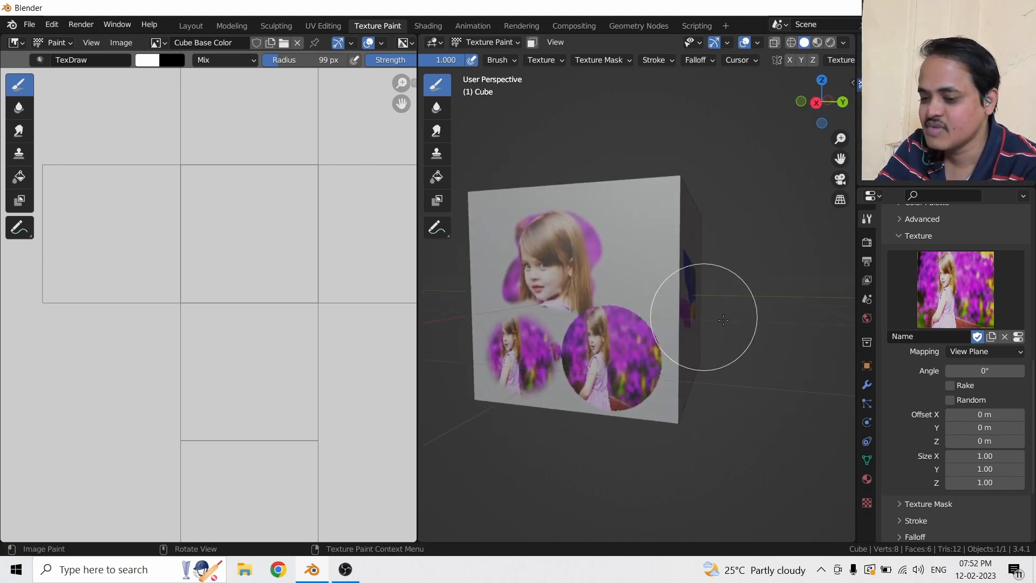
pyautogui.click(954, 352)
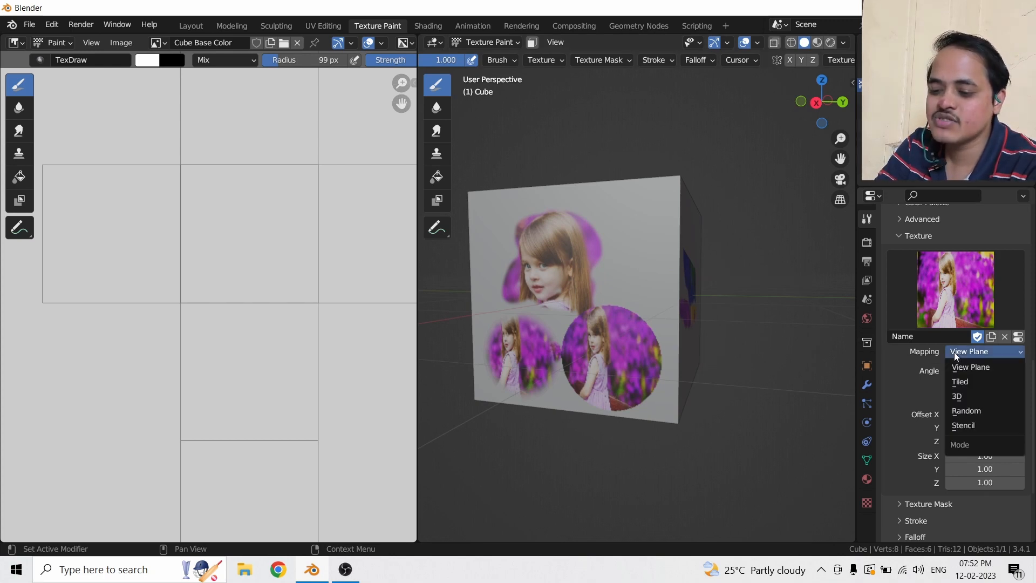
pyautogui.click(967, 381)
pyautogui.moveTo(771, 347)
pyautogui.mouseDown(button='middle')
pyautogui.moveTo(642, 341)
pyautogui.moveTo(633, 357)
pyautogui.moveTo(645, 360)
pyautogui.mouseUp(button='middle')
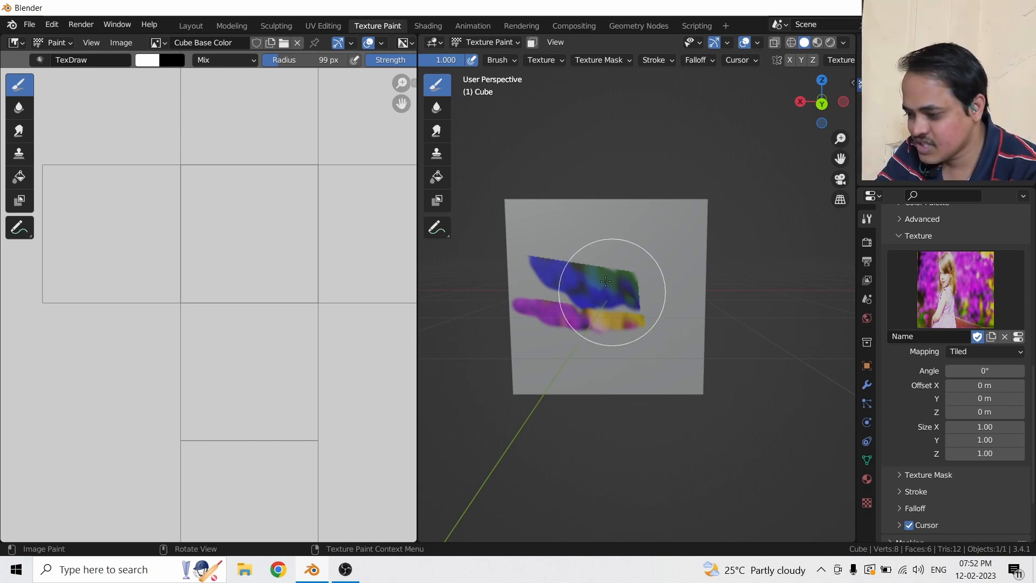
# Step: Reduce the brush radius to 51 px and paint the tiled image over most of the side face
pyautogui.press('[')
pyautogui.press('[')
pyautogui.press('[')
pyautogui.press('[')
pyautogui.press('[')
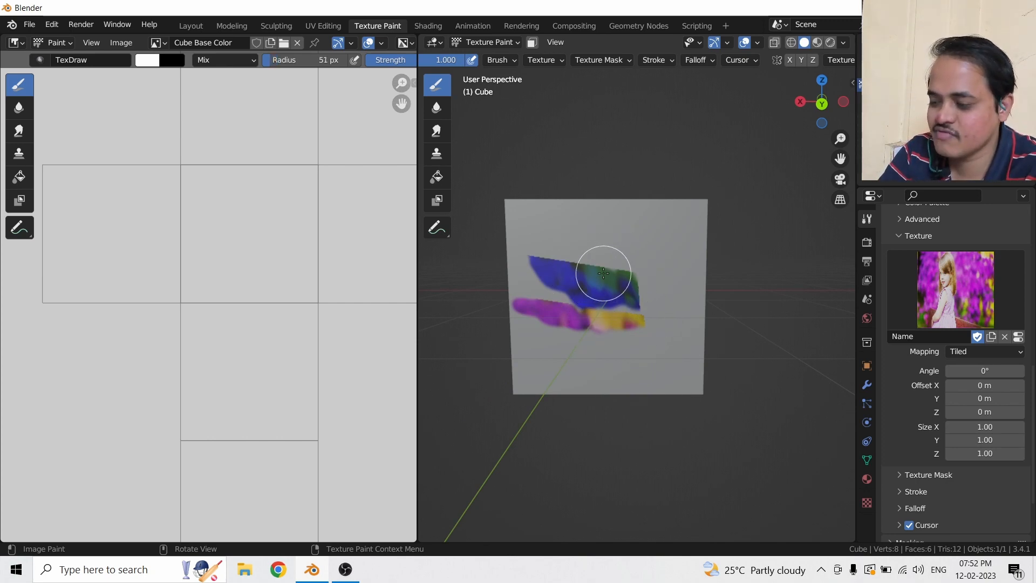
pyautogui.press('[')
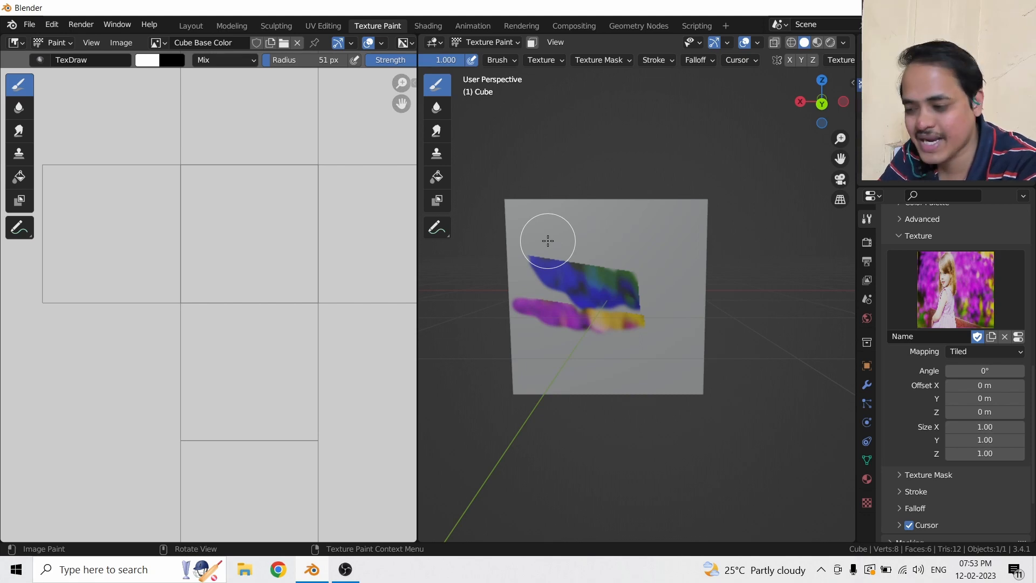
pyautogui.moveTo(548, 242)
pyautogui.mouseDown()
pyautogui.moveTo(642, 238)
pyautogui.moveTo(572, 278)
pyautogui.moveTo(675, 303)
pyautogui.moveTo(540, 324)
pyautogui.moveTo(672, 350)
pyautogui.moveTo(545, 378)
pyautogui.mouseUp()
pyautogui.keyDown('shift'); pyautogui.moveTo(607, 378); pyautogui.dragTo(578, 393, button='middle'); pyautogui.keyUp('shift')
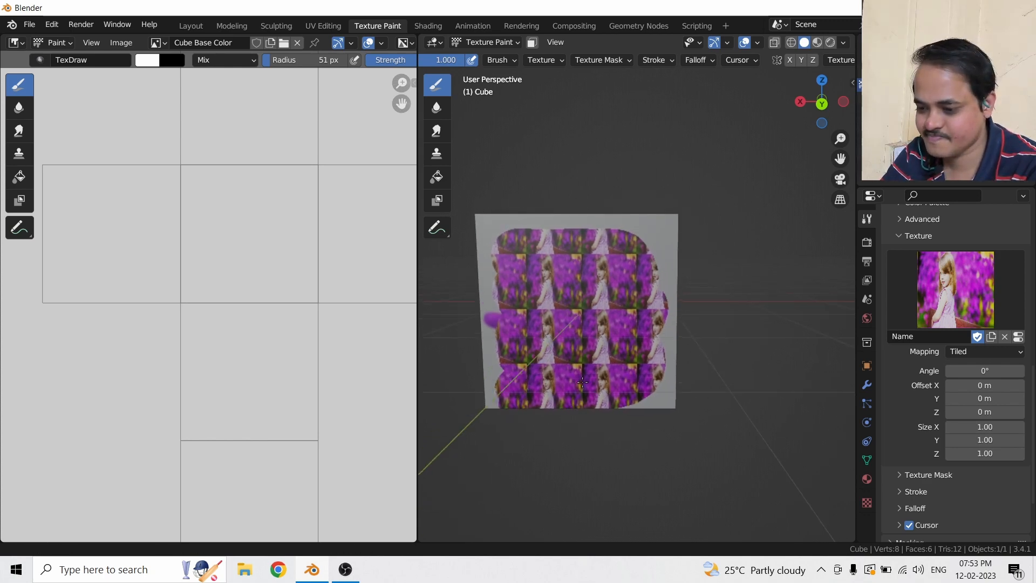
# Step: Set the brush texture mapping to 3D and paint the image across the cube's top face and down an adjoining side face
pyautogui.click(986, 352)
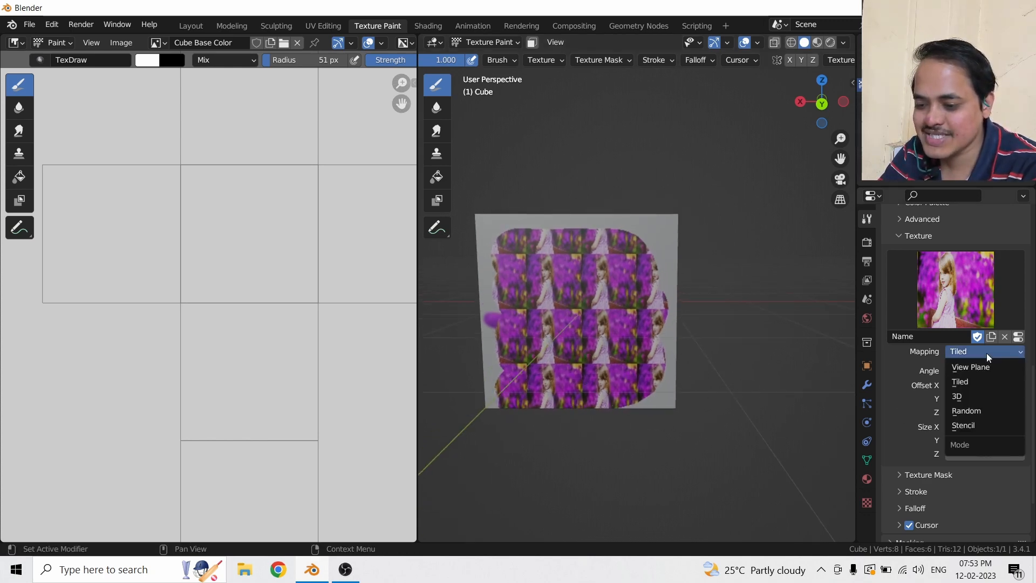
pyautogui.click(983, 394)
pyautogui.moveTo(629, 397); pyautogui.dragTo(659, 398, button='middle')
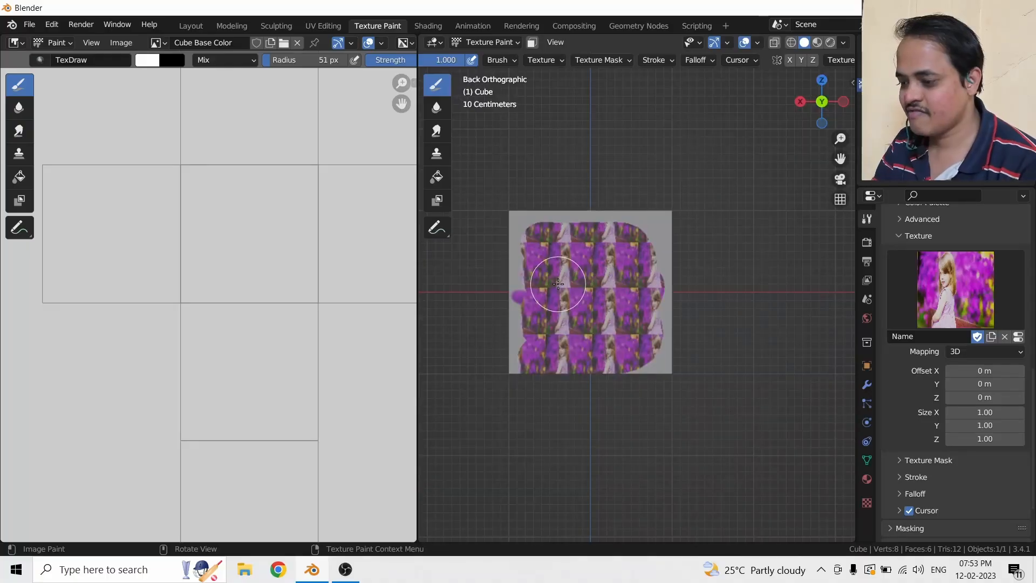
pyautogui.moveTo(558, 284); pyautogui.dragTo(632, 371, button='middle')
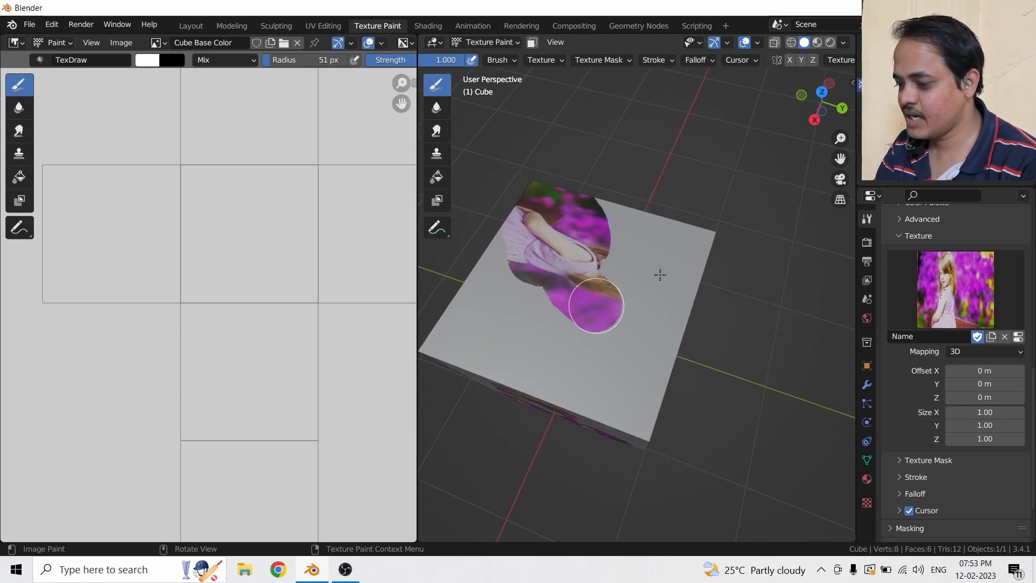
pyautogui.moveTo(660, 274)
pyautogui.mouseDown()
pyautogui.moveTo(675, 260)
pyautogui.moveTo(701, 270)
pyautogui.moveTo(680, 302)
pyautogui.mouseUp()
pyautogui.moveTo(645, 332)
pyautogui.mouseDown(button='middle')
pyautogui.moveTo(632, 352)
pyautogui.moveTo(727, 338)
pyautogui.moveTo(766, 314)
pyautogui.moveTo(745, 318)
pyautogui.mouseUp(button='middle')
pyautogui.moveTo(676, 319)
pyautogui.mouseDown()
pyautogui.moveTo(700, 340)
pyautogui.moveTo(662, 390)
pyautogui.moveTo(652, 363)
pyautogui.moveTo(694, 381)
pyautogui.moveTo(694, 399)
pyautogui.mouseUp()
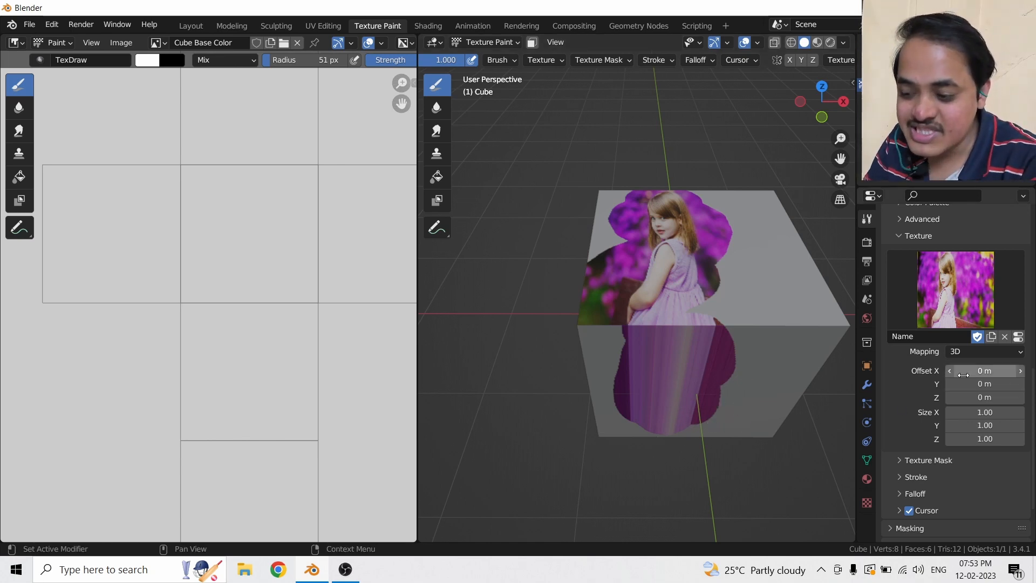
# Step: Set the brush texture mapping to Random and stamp the image beside the stretched strokes on the side face
pyautogui.click(967, 352)
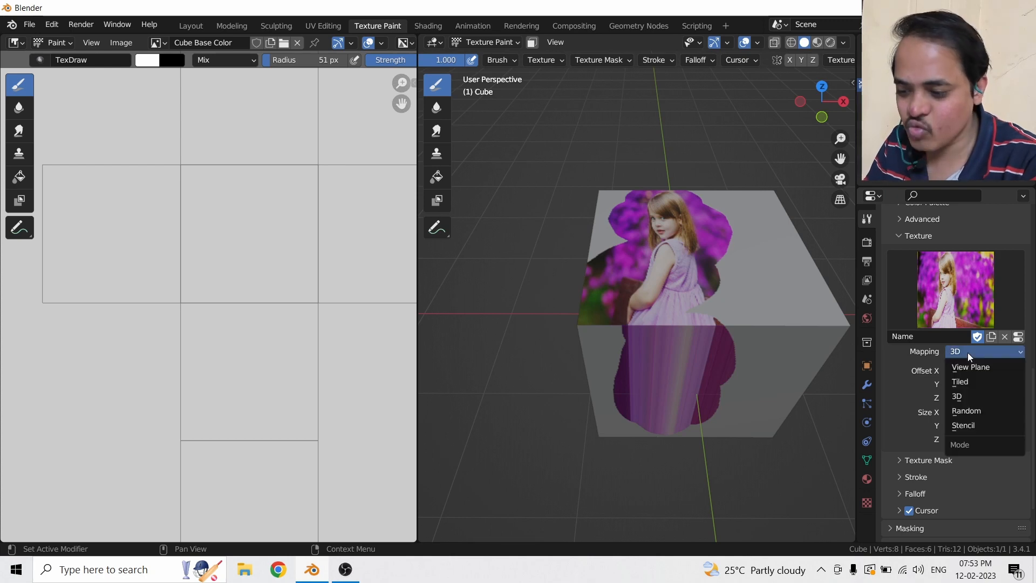
pyautogui.click(971, 409)
pyautogui.moveTo(803, 398); pyautogui.dragTo(756, 335, button='middle')
pyautogui.click(703, 293)
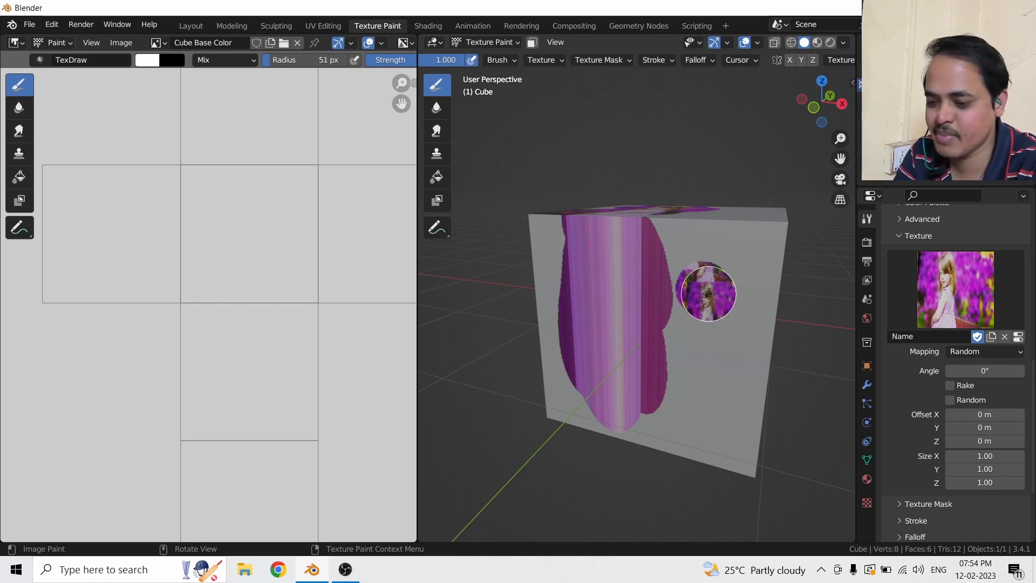
# Step: Set the brush texture mapping to View Plane and stamp the image near the upper-left corner of a blank side face
pyautogui.click(970, 352)
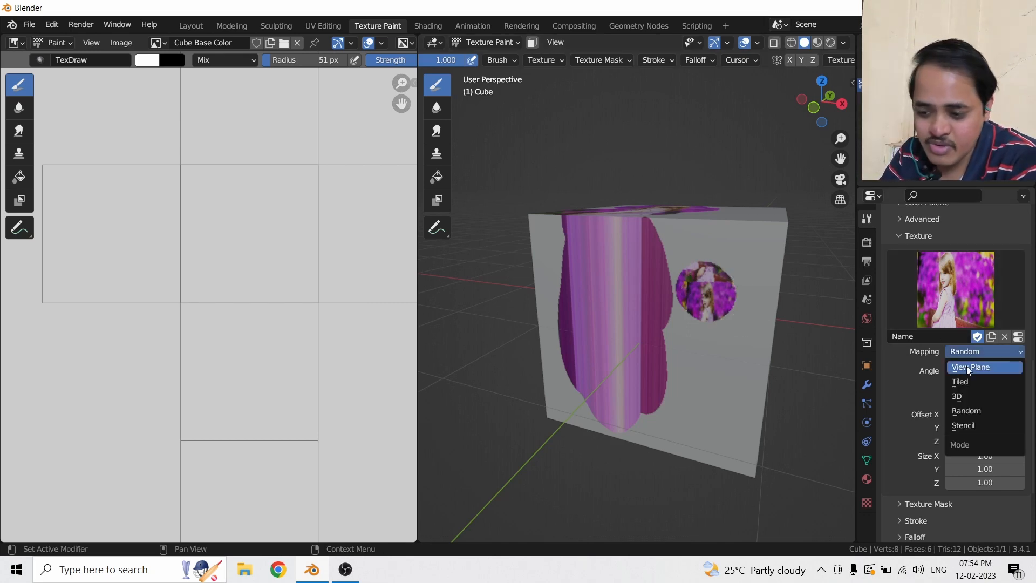
pyautogui.click(967, 366)
pyautogui.moveTo(737, 377)
pyautogui.mouseDown(button='middle')
pyautogui.moveTo(580, 367)
pyautogui.moveTo(549, 326)
pyautogui.moveTo(523, 331)
pyautogui.moveTo(560, 282)
pyautogui.moveTo(587, 308)
pyautogui.moveTo(593, 298)
pyautogui.mouseUp(button='middle')
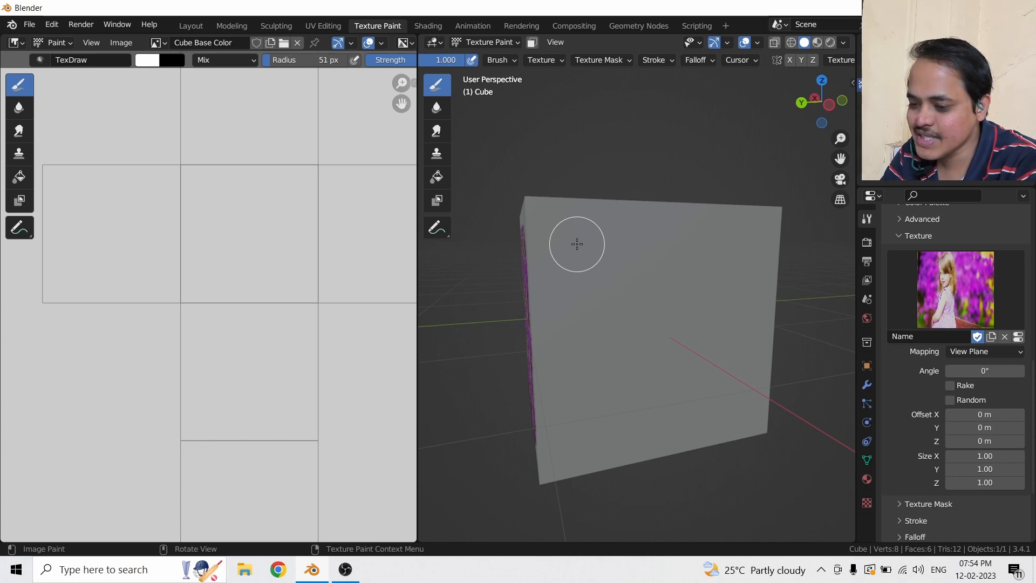
pyautogui.click(577, 244)
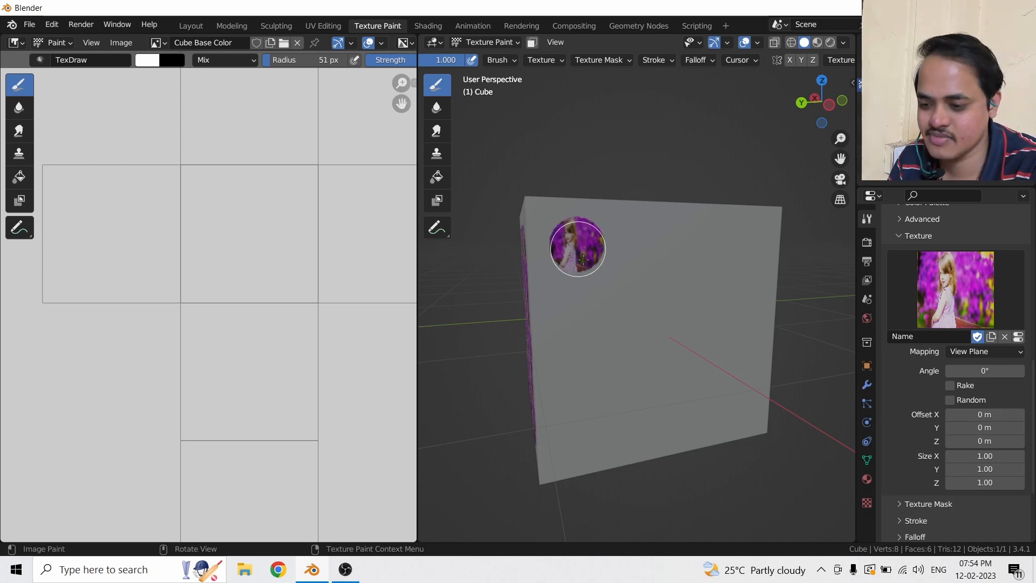
# Step: Enable random texture angle and stamp the image eight more times in two columns on the face's left half
pyautogui.click(951, 400)
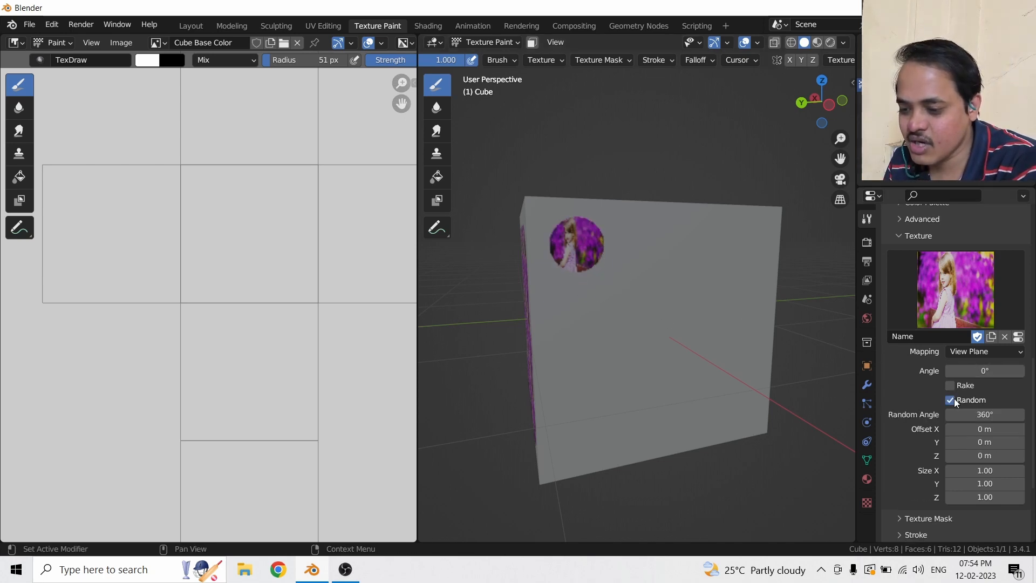
pyautogui.click(584, 314)
pyautogui.click(573, 366)
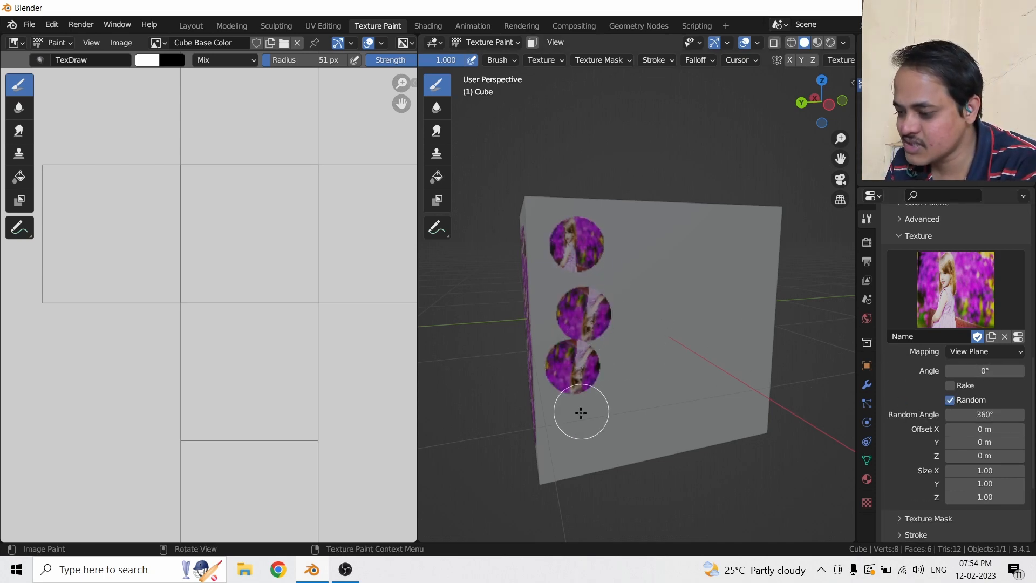
pyautogui.click(583, 431)
pyautogui.click(647, 436)
pyautogui.click(631, 381)
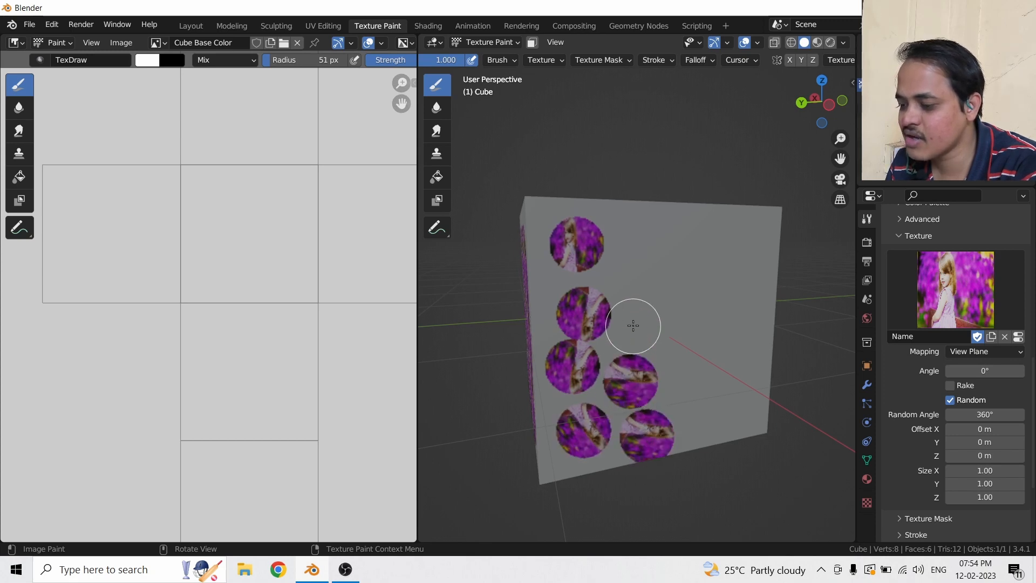
pyautogui.click(633, 325)
pyautogui.click(630, 264)
pyautogui.click(632, 227)
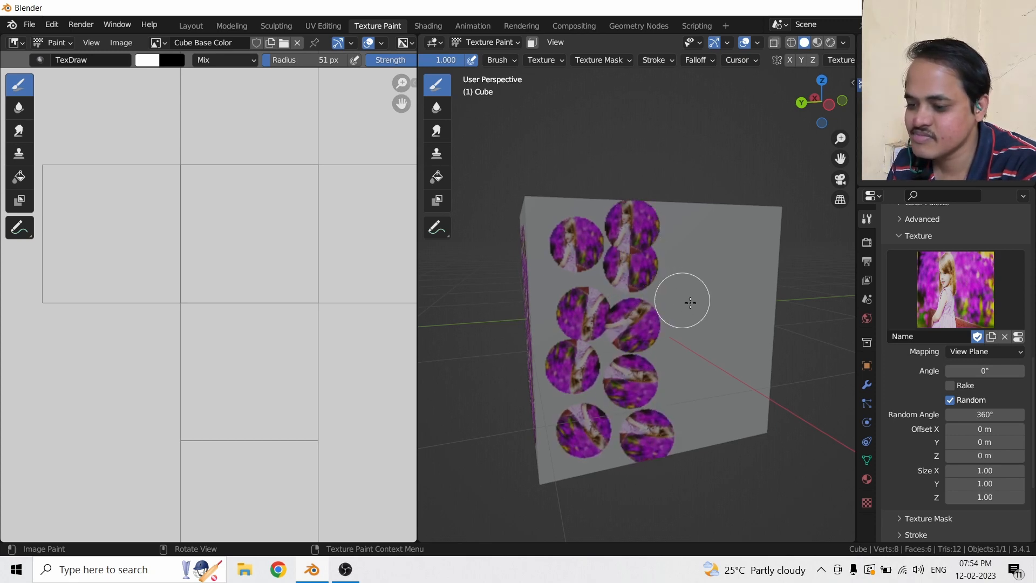
# Step: Replace the Random angle option with Rake and paint a continuous zigzag stroke down the face's right half
pyautogui.click(950, 400)
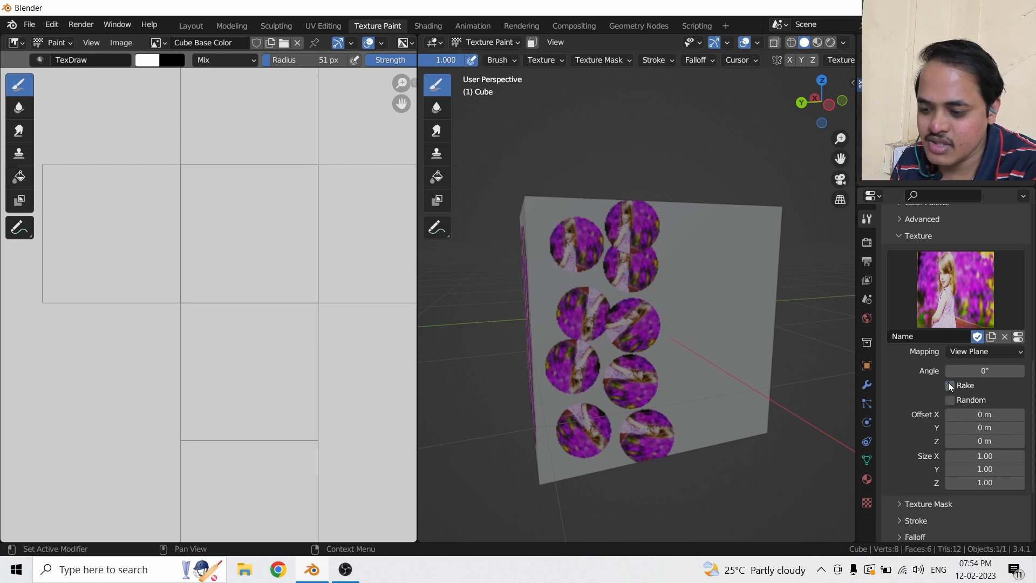
pyautogui.click(950, 386)
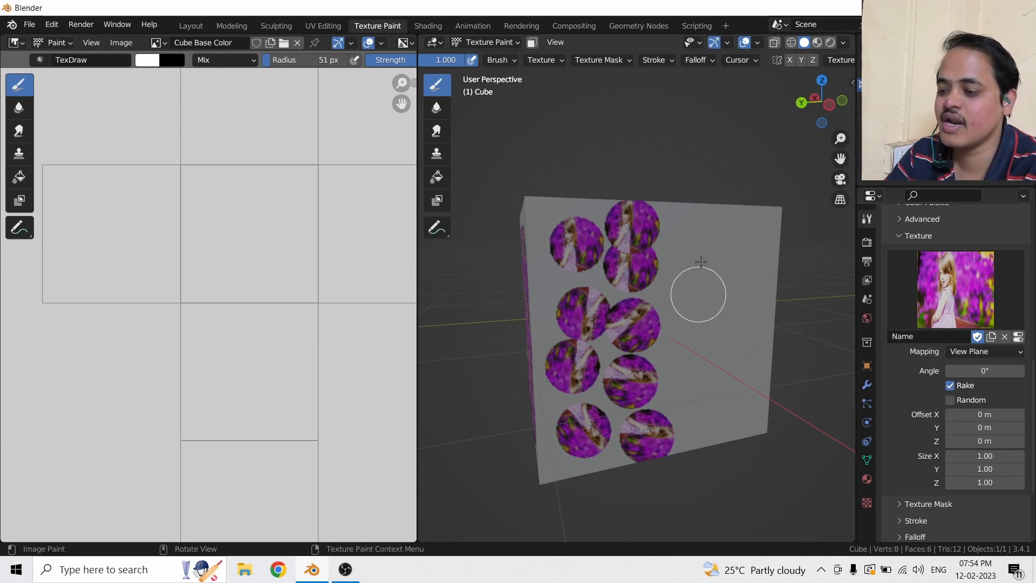
pyautogui.moveTo(698, 228)
pyautogui.mouseDown()
pyautogui.moveTo(762, 240)
pyautogui.moveTo(680, 268)
pyautogui.moveTo(704, 289)
pyautogui.moveTo(748, 291)
pyautogui.moveTo(729, 327)
pyautogui.moveTo(685, 332)
pyautogui.moveTo(669, 359)
pyautogui.moveTo(745, 381)
pyautogui.moveTo(684, 407)
pyautogui.mouseUp()
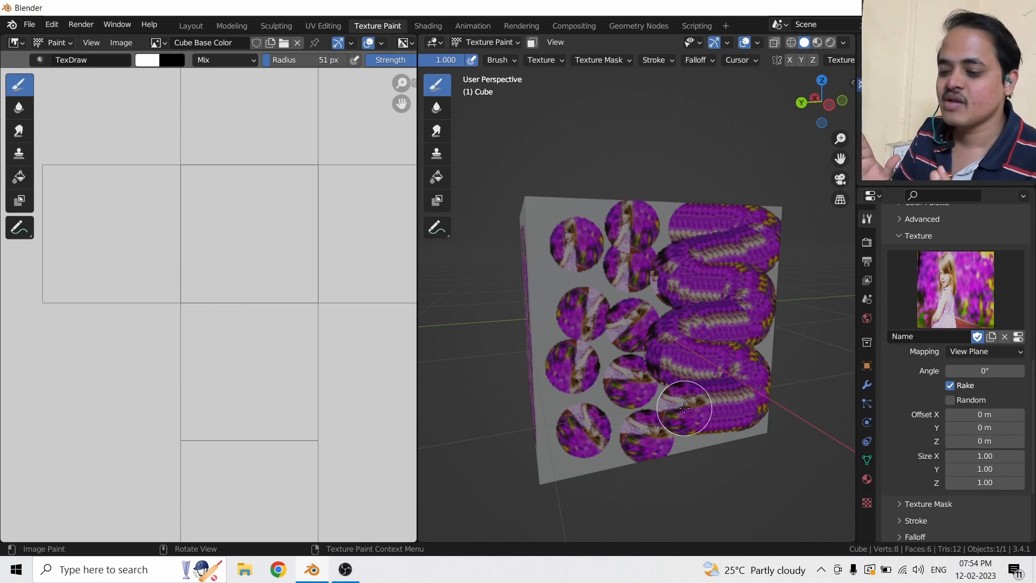
# Step: Turn off Rake and set the brush texture mapping to Stencil for the cube's blank bottom face
pyautogui.click(950, 385)
pyautogui.moveTo(836, 391)
pyautogui.mouseDown(button='middle')
pyautogui.moveTo(801, 382)
pyautogui.moveTo(794, 225)
pyautogui.moveTo(747, 338)
pyautogui.moveTo(712, 312)
pyautogui.moveTo(715, 343)
pyautogui.mouseUp(button='middle')
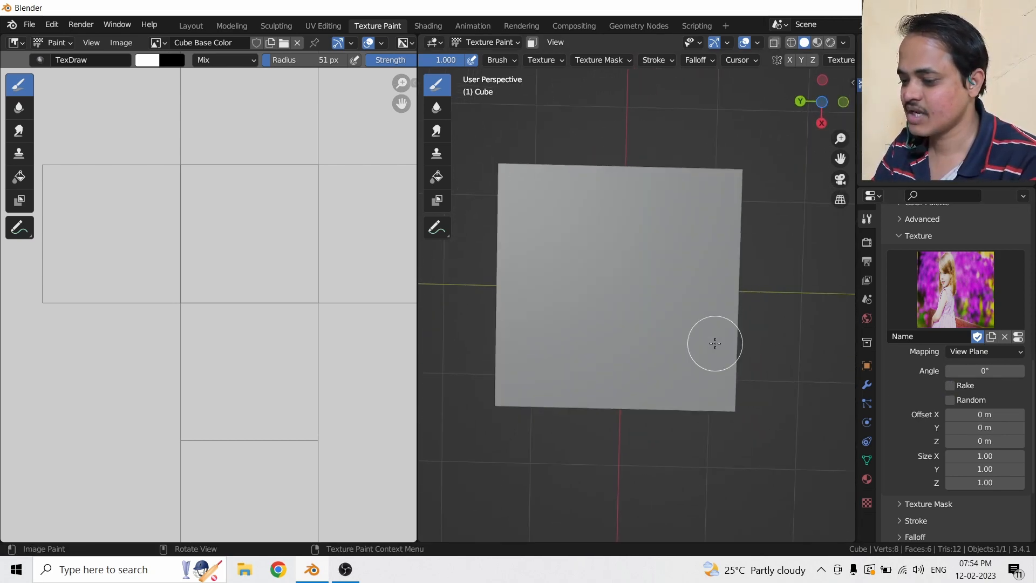
pyautogui.click(988, 352)
pyautogui.click(982, 425)
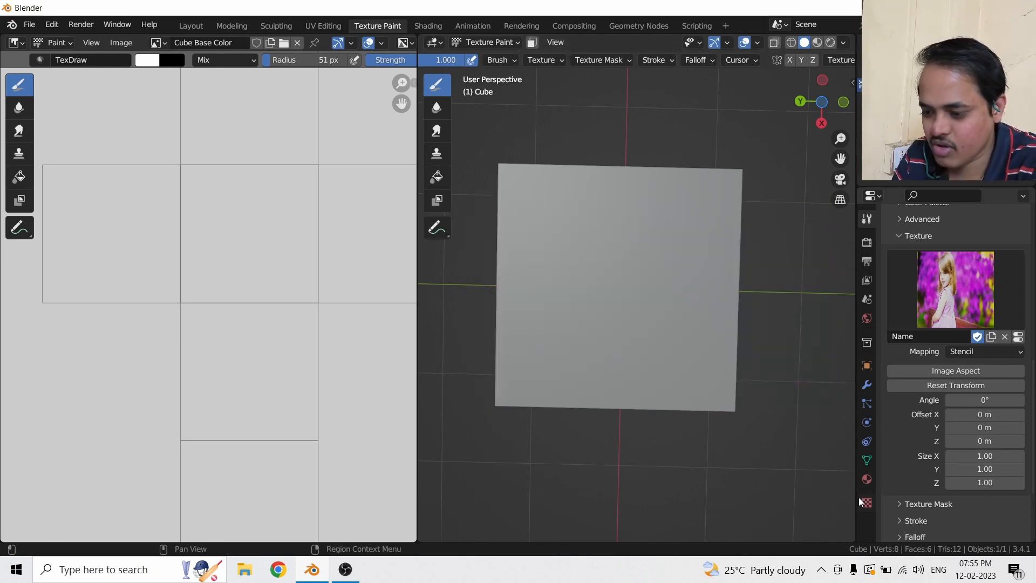
# Step: Create a new brush texture and load Maple Leaf.png from the Desktop folder into it
pyautogui.click(953, 293)
pyautogui.click(681, 80)
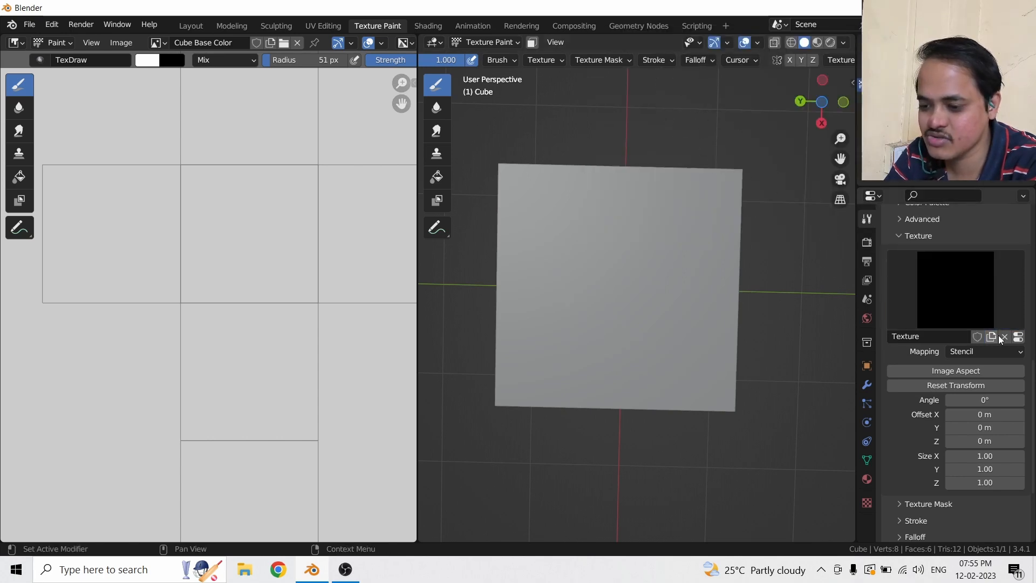
pyautogui.click(1019, 337)
pyautogui.click(990, 440)
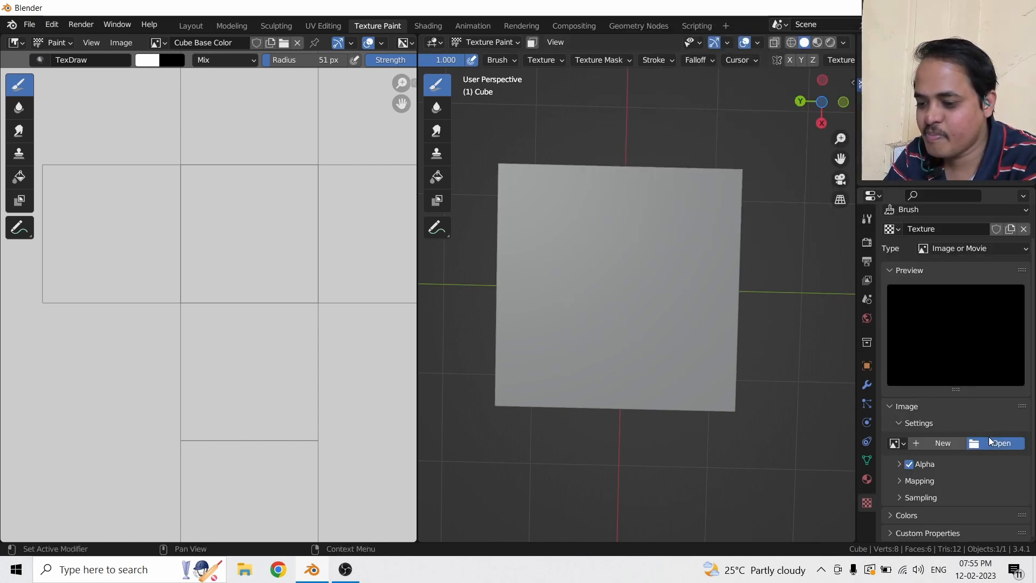
pyautogui.click(72, 162)
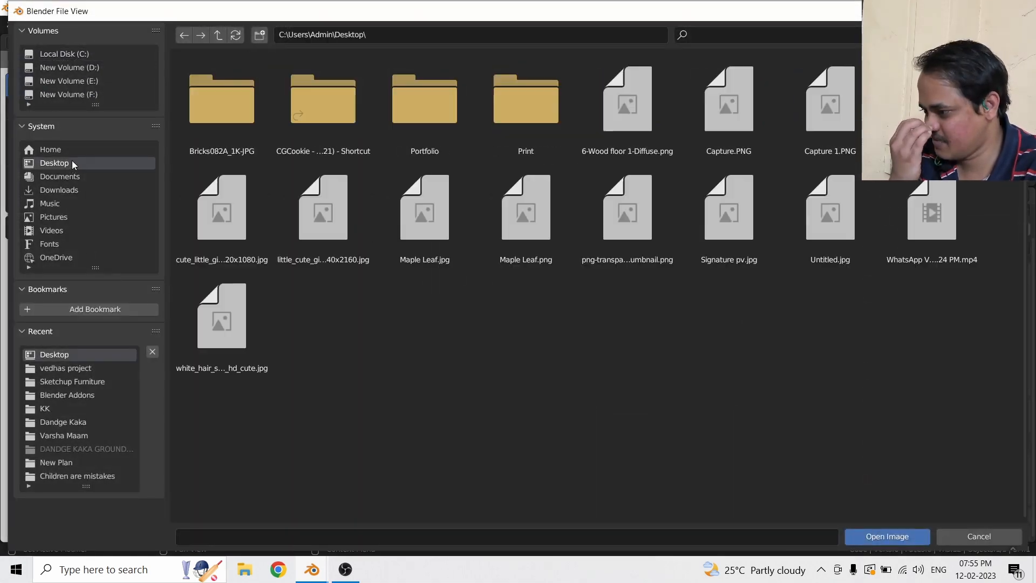
pyautogui.click(491, 195)
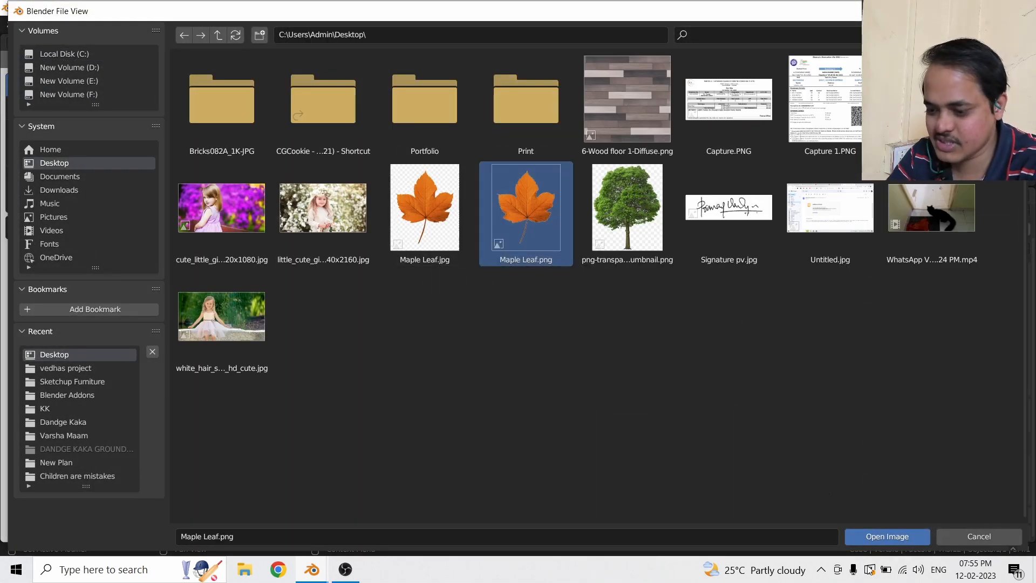
pyautogui.click(886, 535)
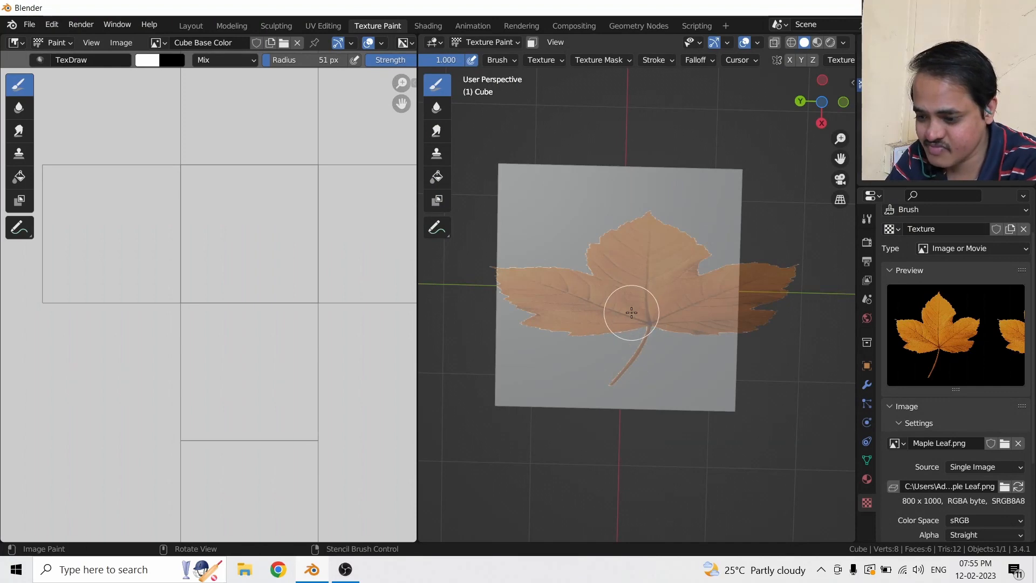
# Step: Set the maple leaf stencil texture's X, Y and Z size to 3 in the brush settings
pyautogui.click(866, 218)
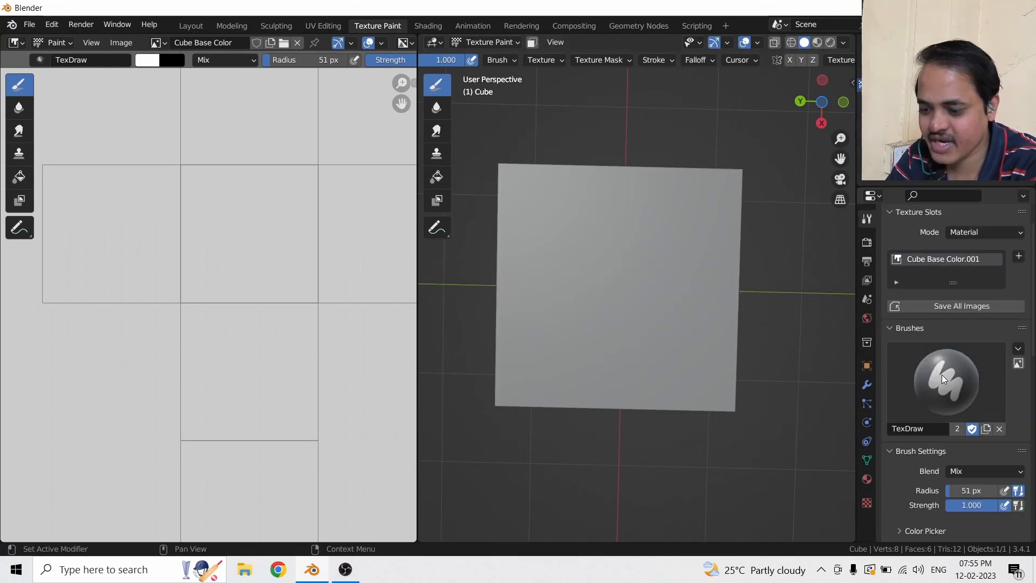
pyautogui.scroll(-4, 942, 374)
pyautogui.scroll(-8, 943, 432)
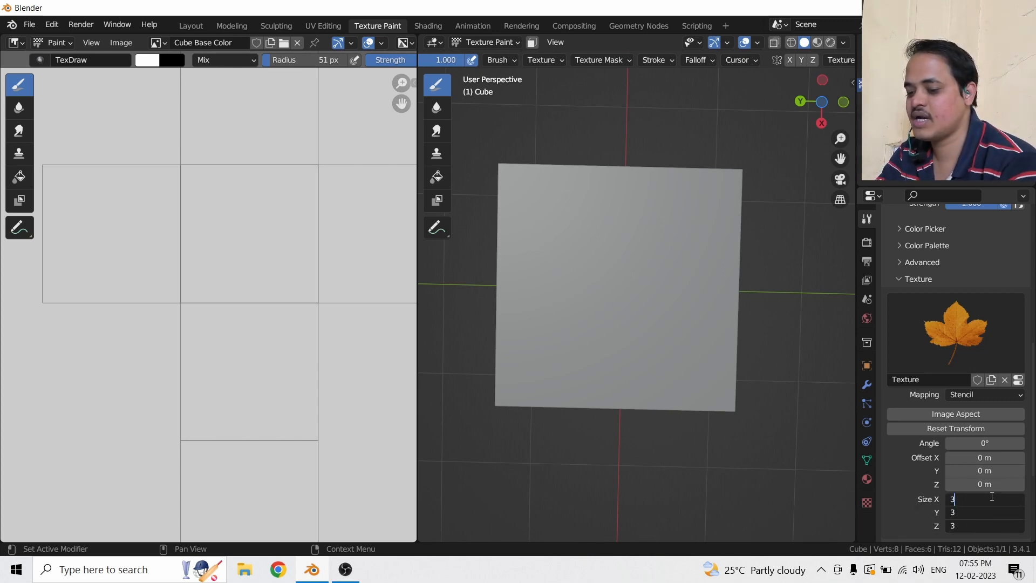
pyautogui.press('Return')
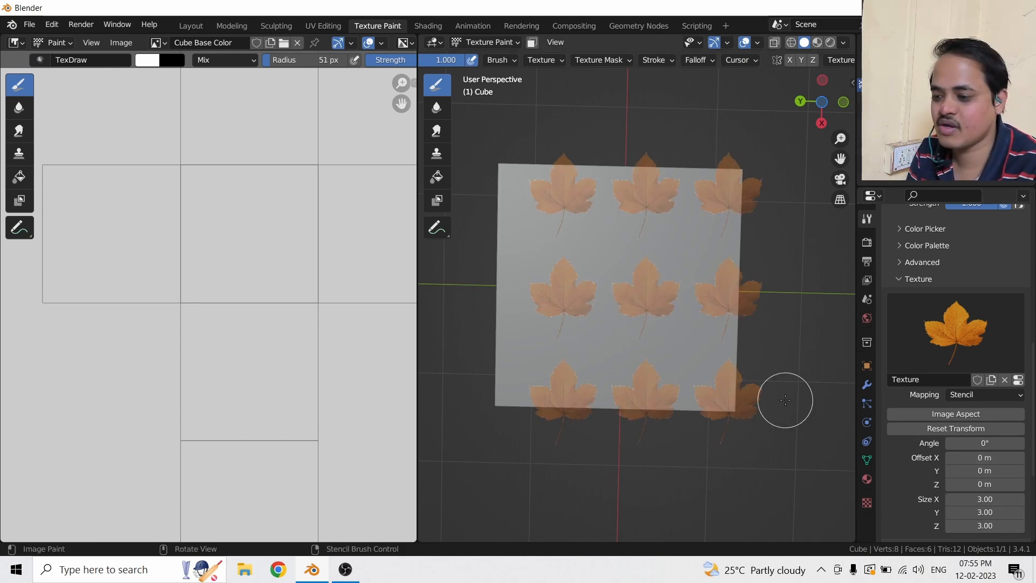
# Step: Try a 10 m X offset for the maple leaf stencil texture and change it to 5 m
pyautogui.click(979, 462)
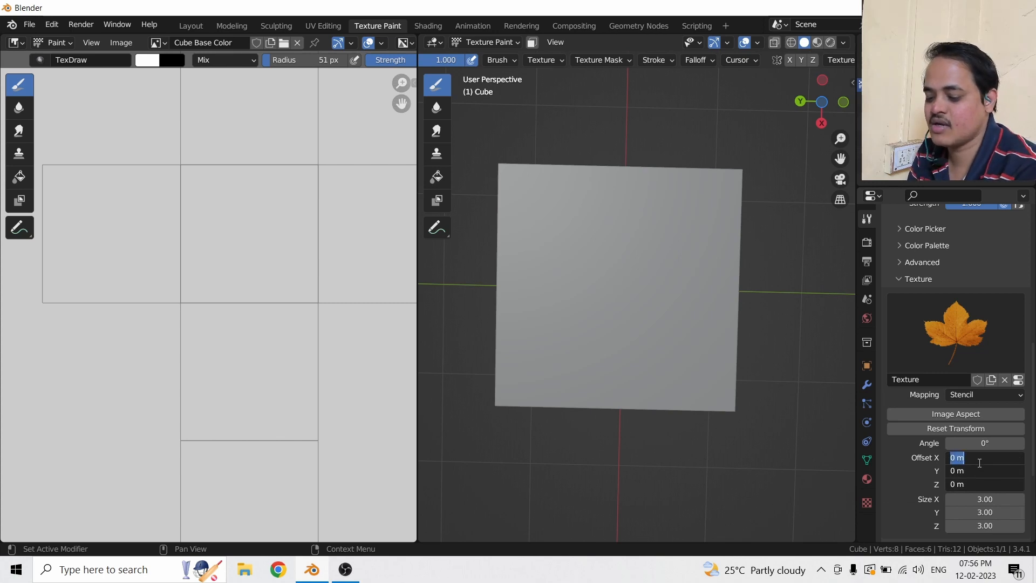
pyautogui.click(958, 481)
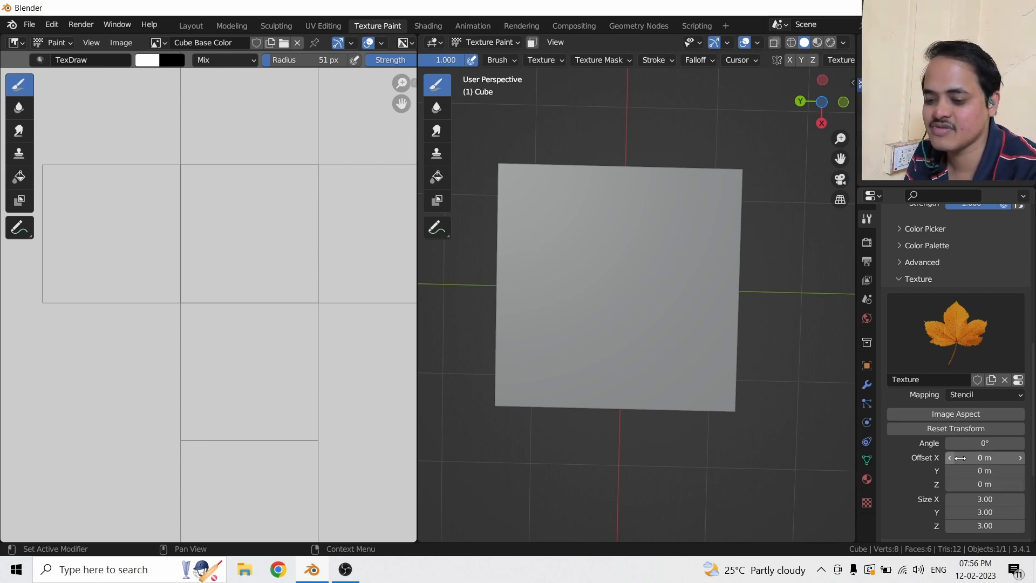
pyautogui.moveTo(972, 458); pyautogui.dragTo(1026, 458)
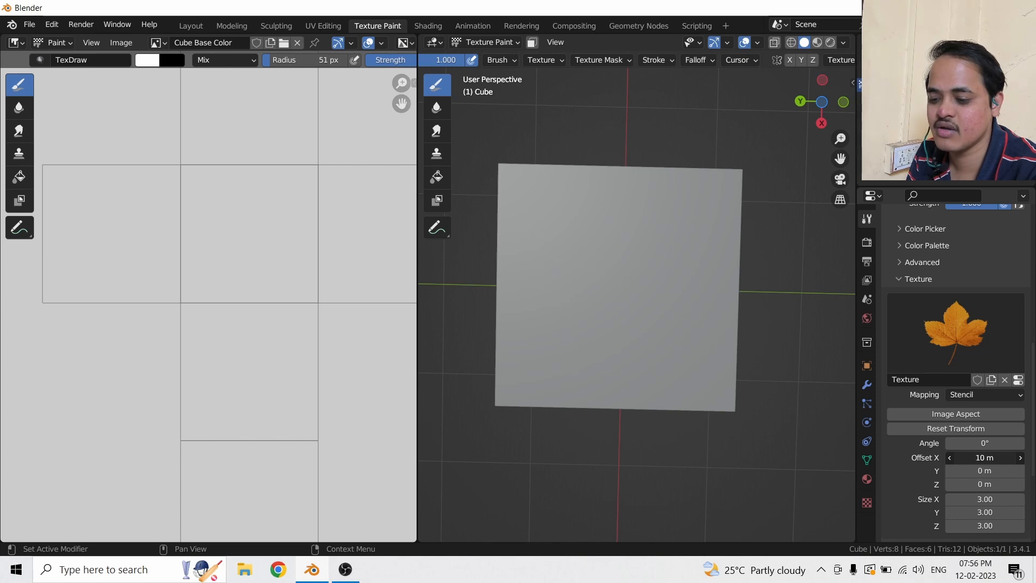
pyautogui.click(988, 457)
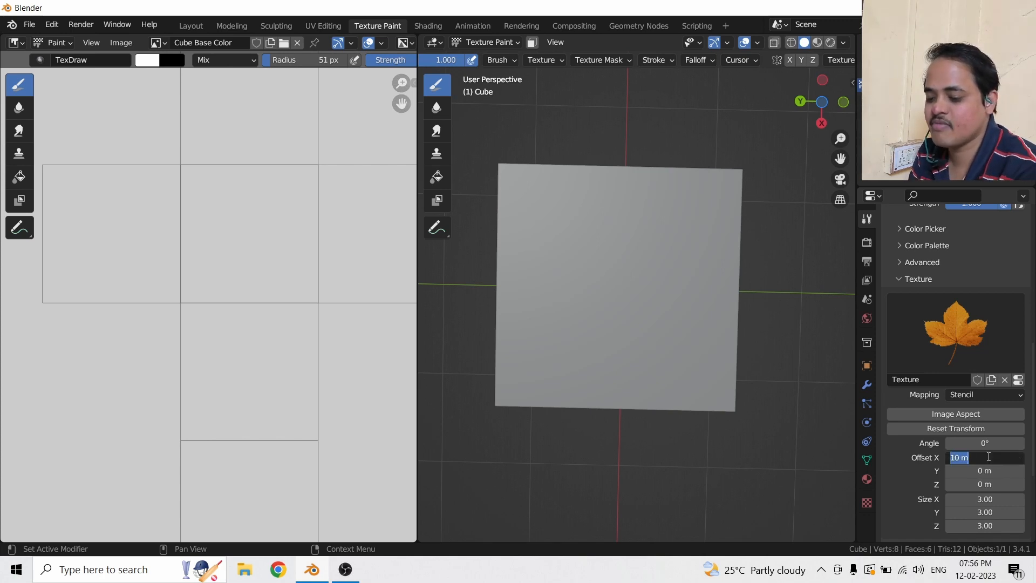
pyautogui.write('5')
pyautogui.press('Return')
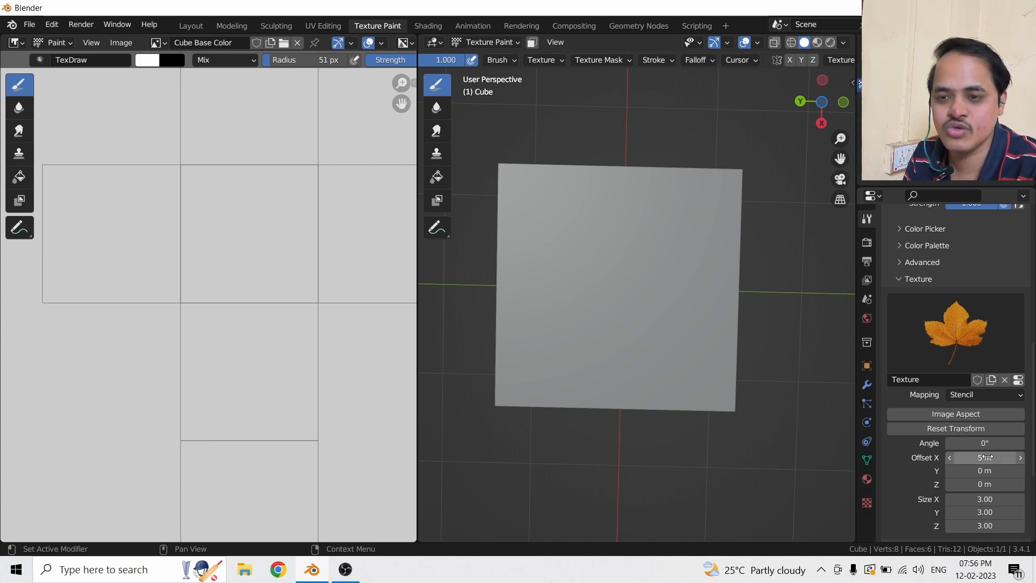